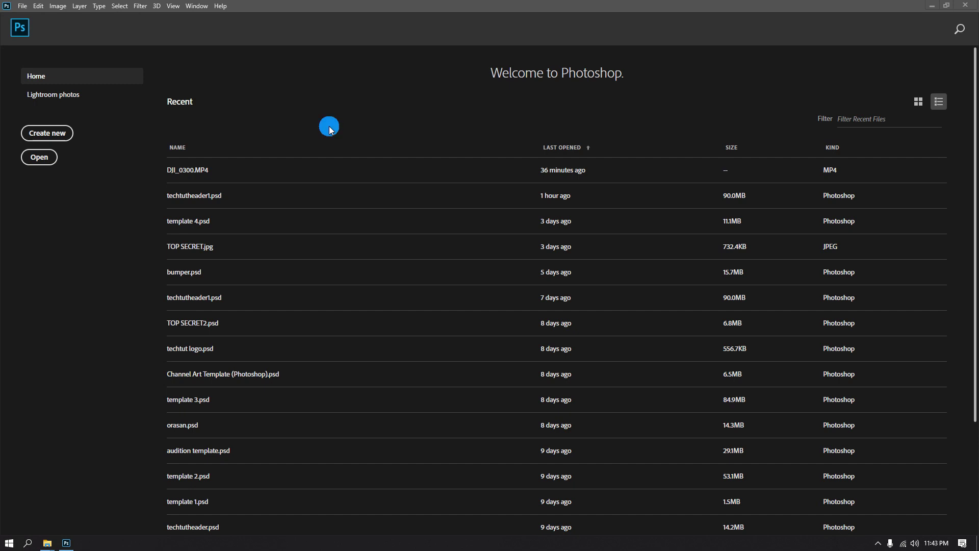
- Create a new document from the HDTV 1080p preset, 1920 x 1080 pixels at 72 pixels/inch with a white background
click(74, 134)
click(67, 133)
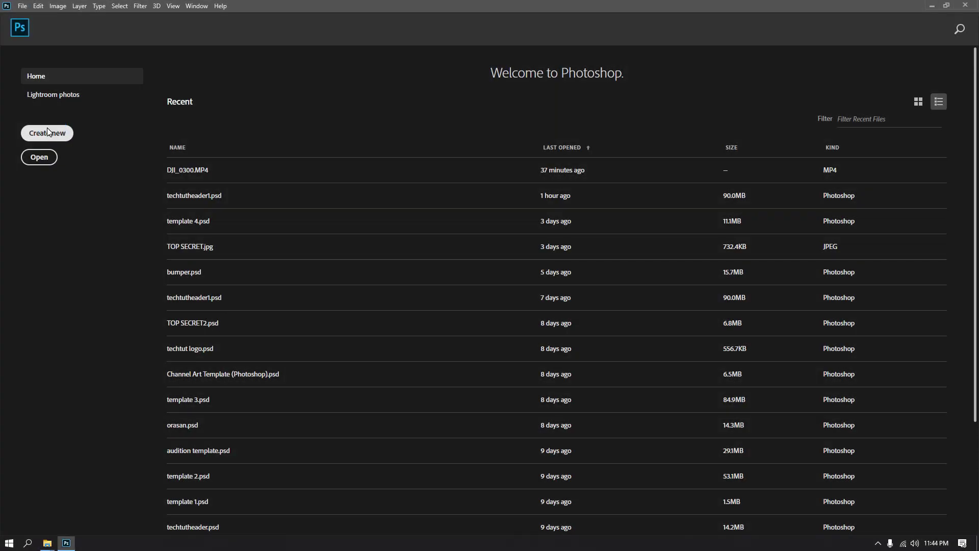
click(47, 128)
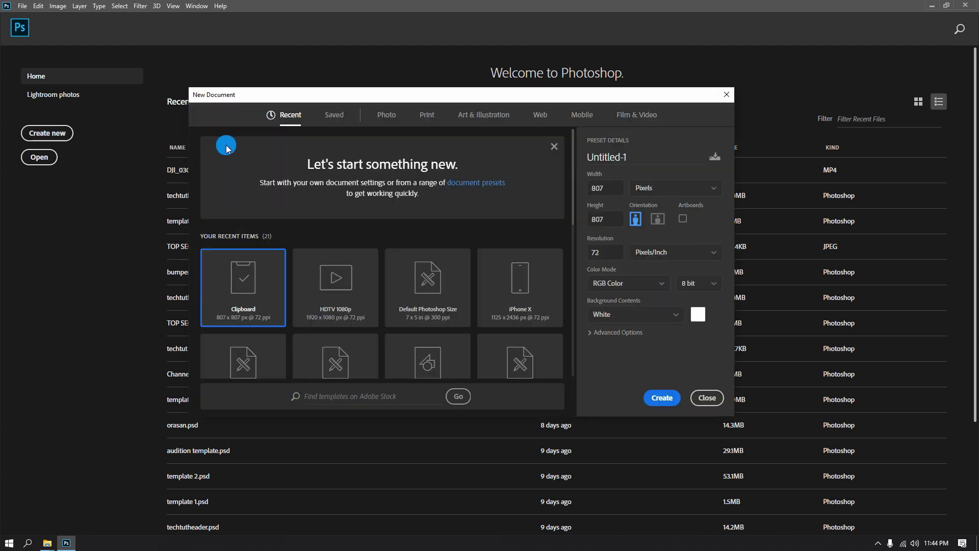
click(337, 284)
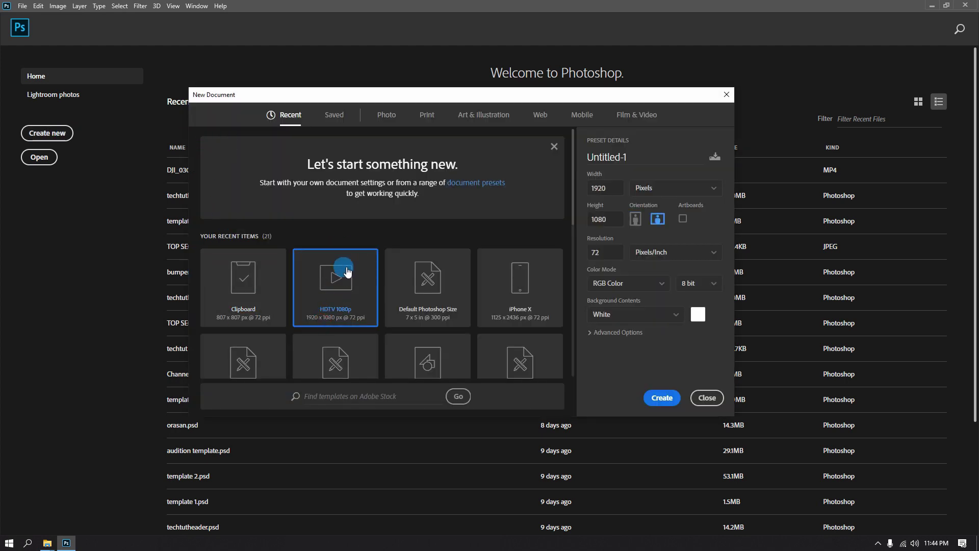
click(600, 188)
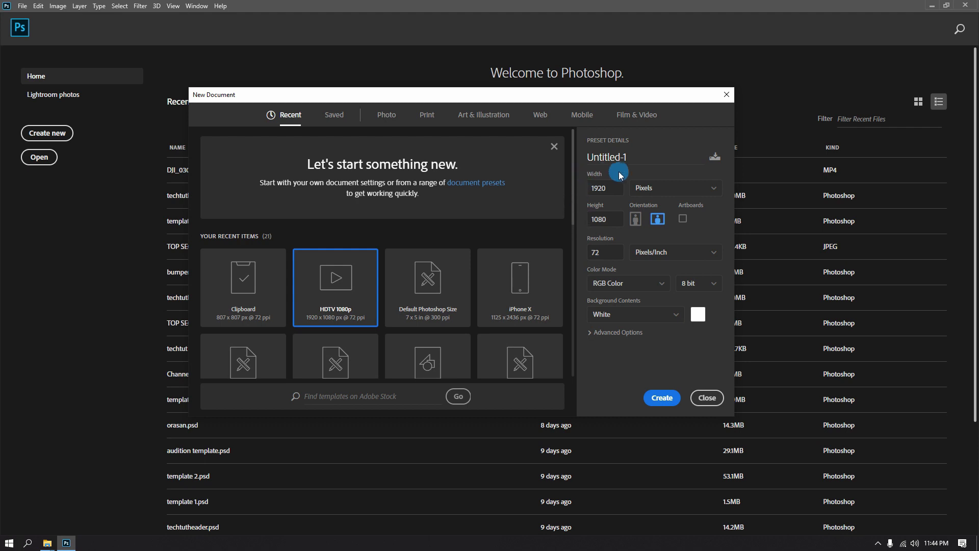
click(671, 402)
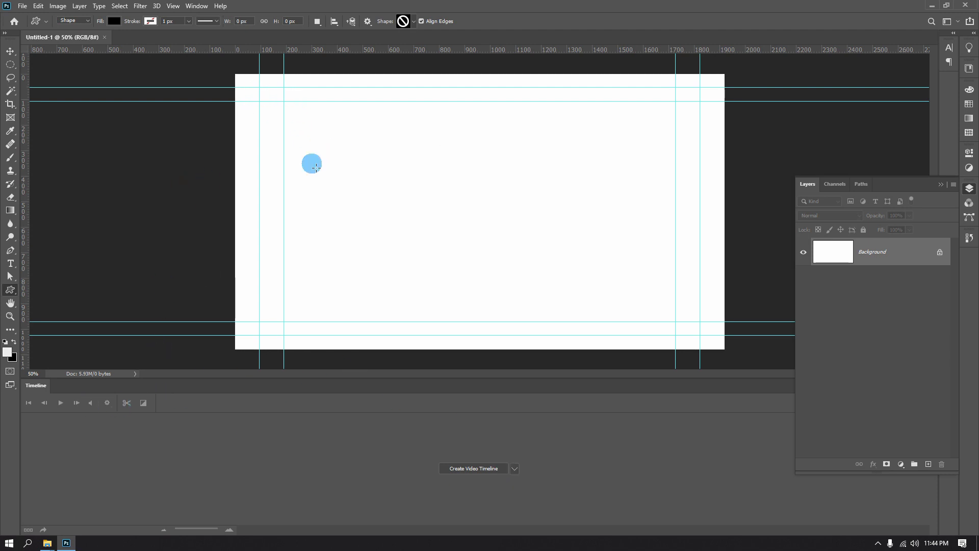
- Switch to the Move tool and clear the Layers and Timeline panels from the workspace
click(10, 52)
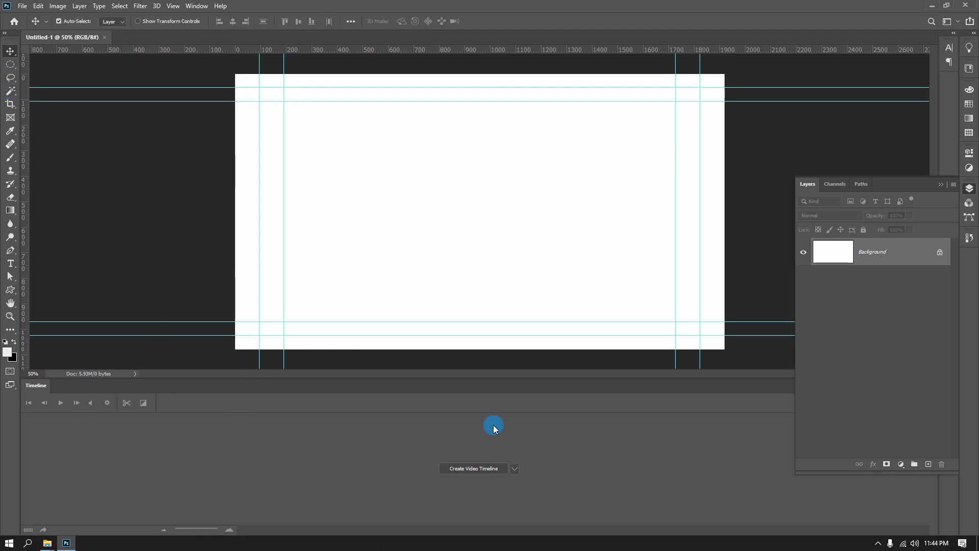
click(940, 185)
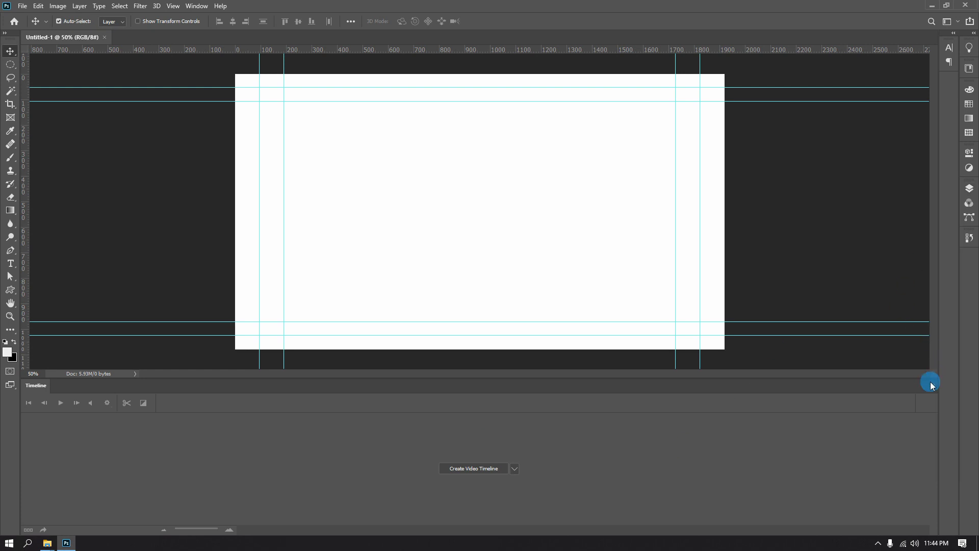
click(931, 383)
click(920, 376)
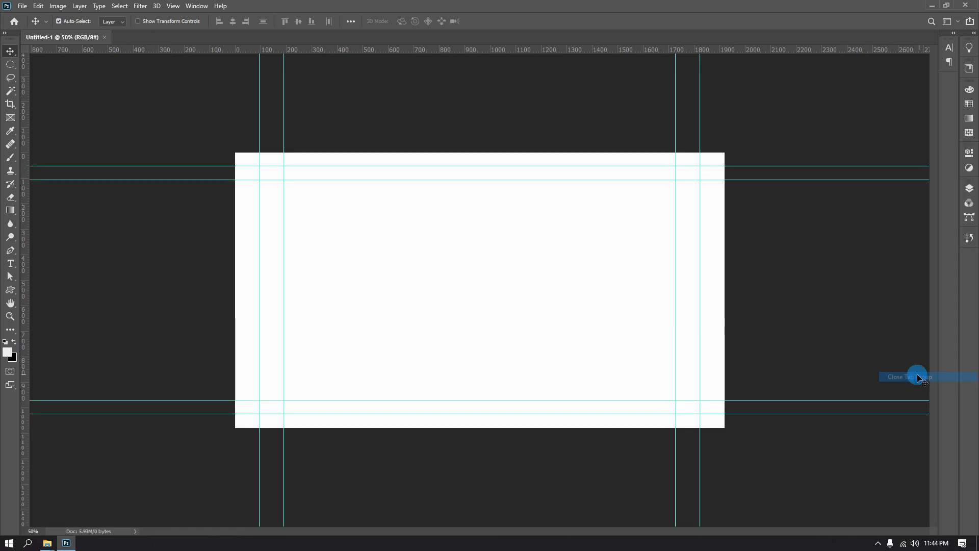
- Show the Timeline panel and the Layers panel in the workspace
click(197, 6)
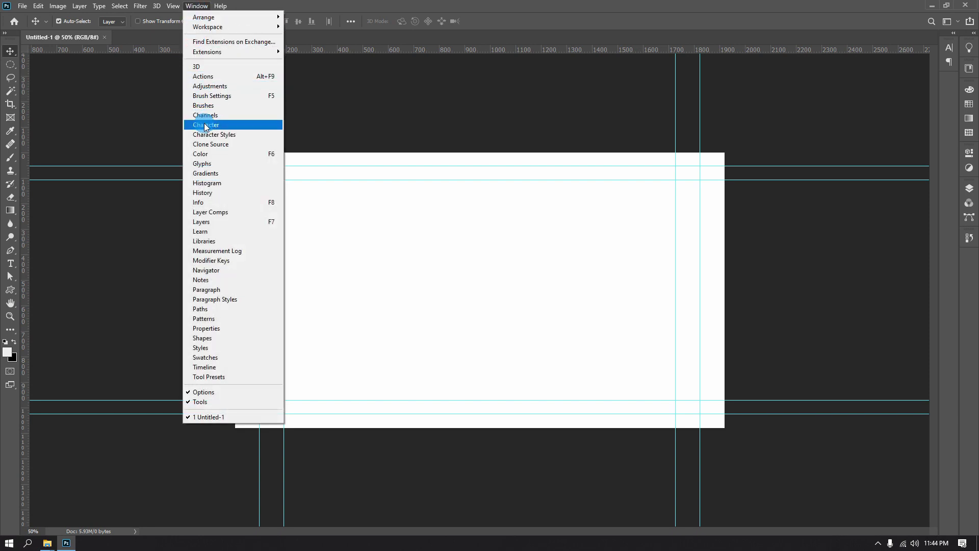
click(219, 367)
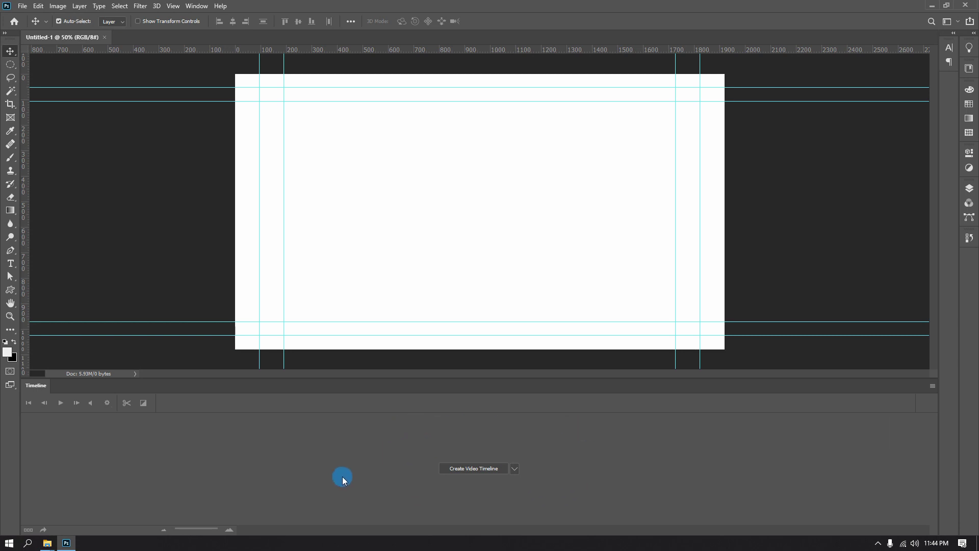
click(969, 188)
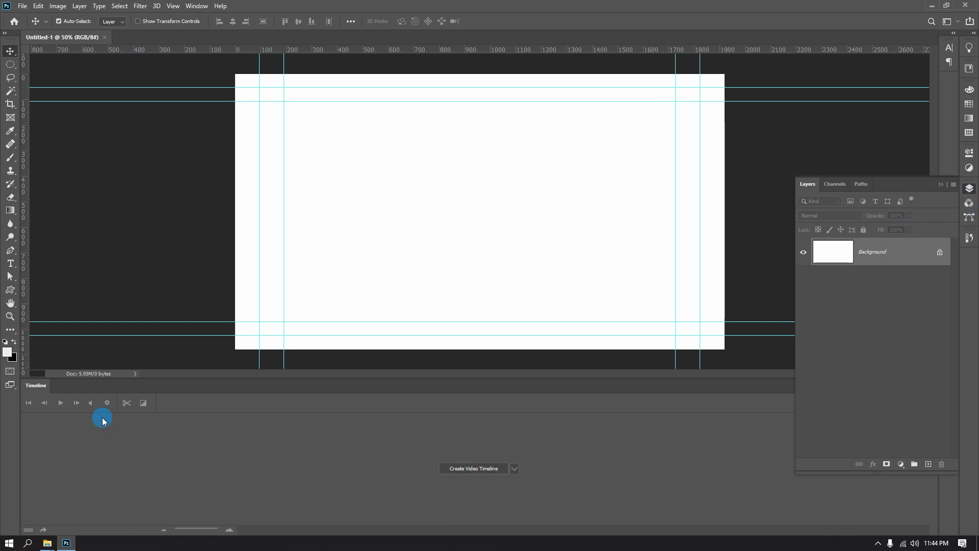
- Place DJI_0298.MP4 from the CovidAerial folder centred in the blank document and commit the placement
mouse_move(49, 548)
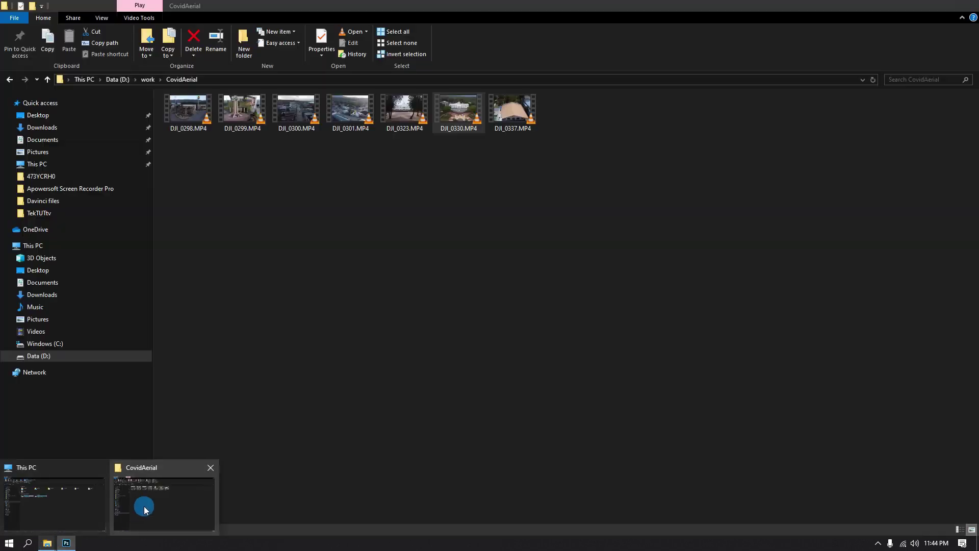
click(144, 506)
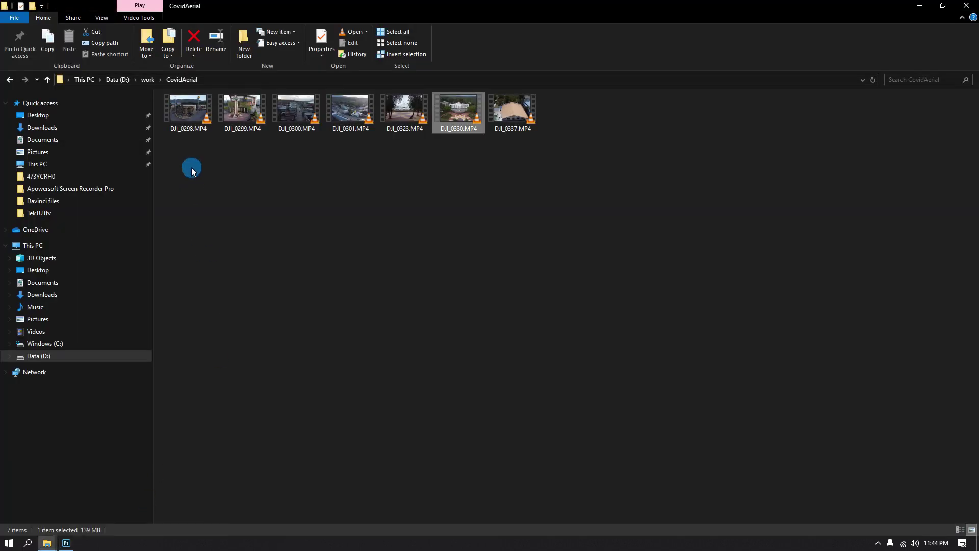
click(189, 113)
drag(183, 113, 479, 208)
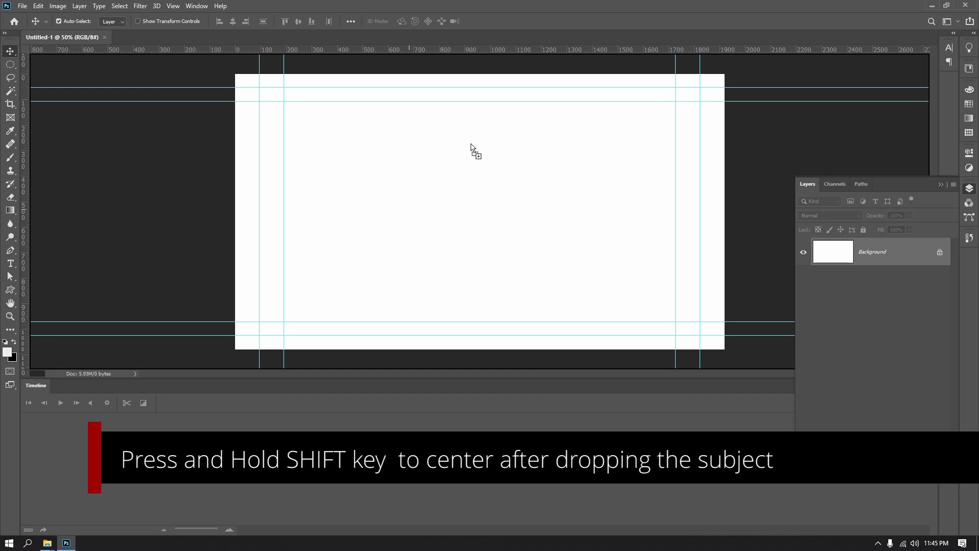
drag(721, 208, 449, 219)
drag(479, 207, 479, 206)
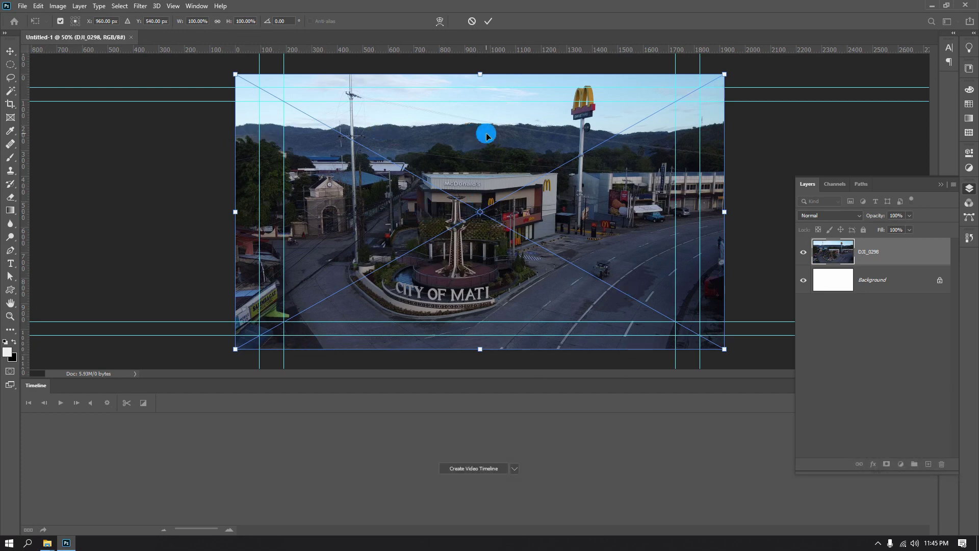
key(Return)
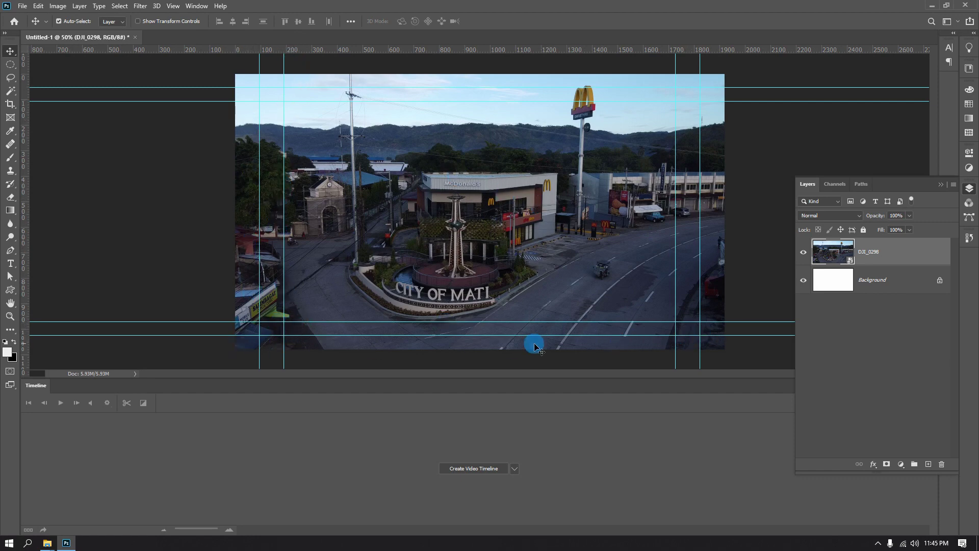
- Hide all guides and create a video timeline for the placed clip
key(ctrl)
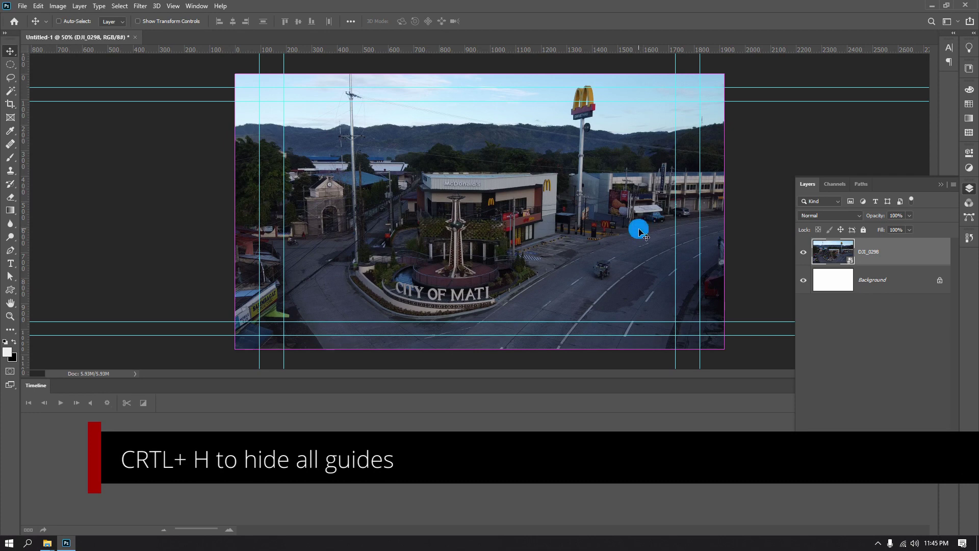
key(ctrl+h)
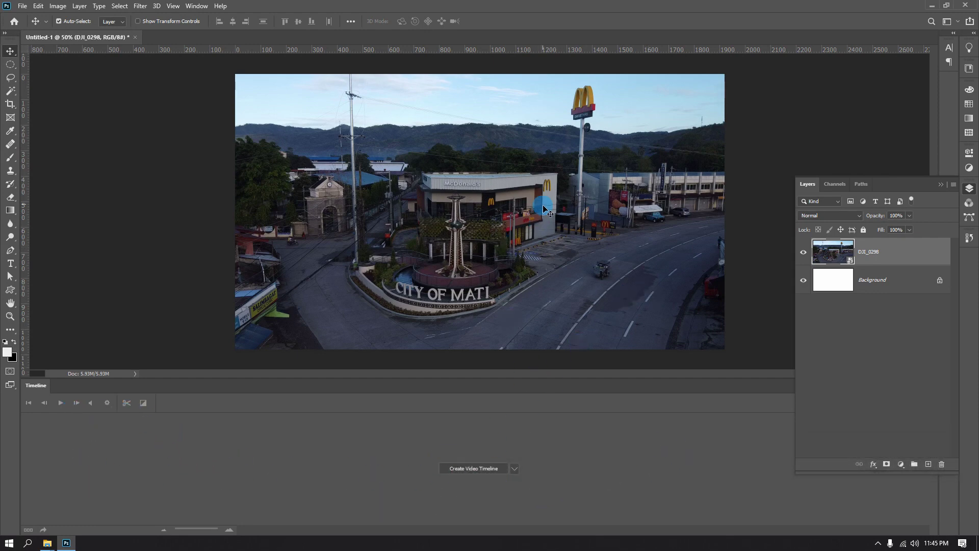
click(515, 469)
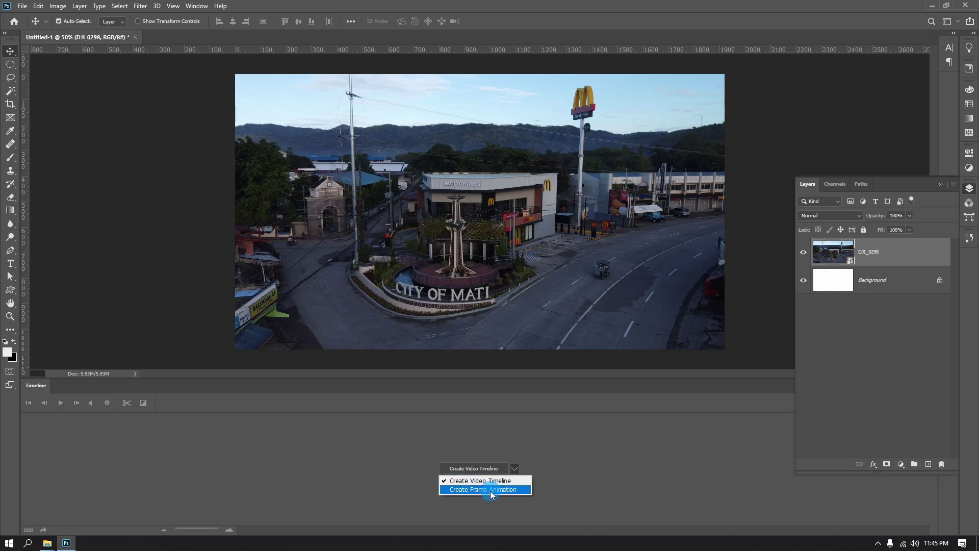
click(470, 459)
click(468, 468)
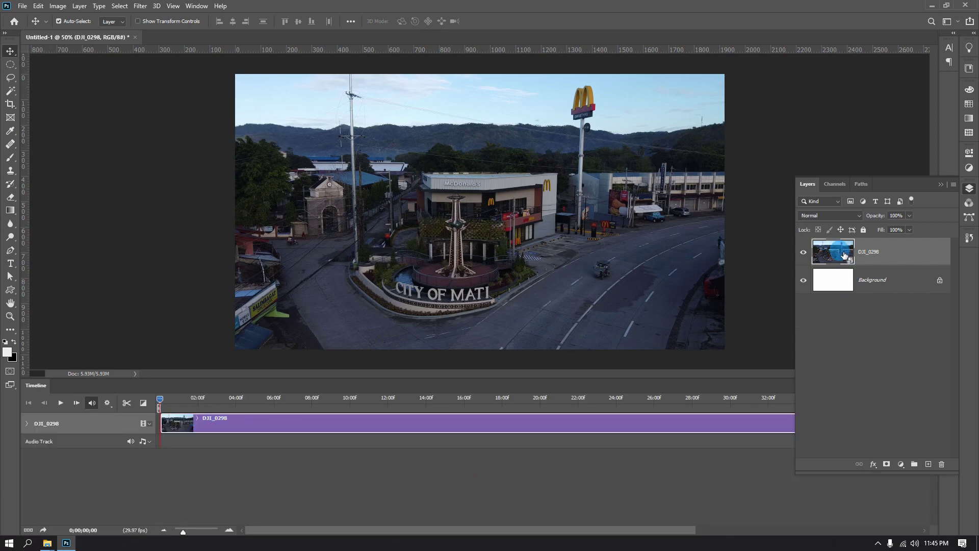
- Preview the start of the DJI_0298 clip and zoom the timeline out to fit its whole length
click(246, 427)
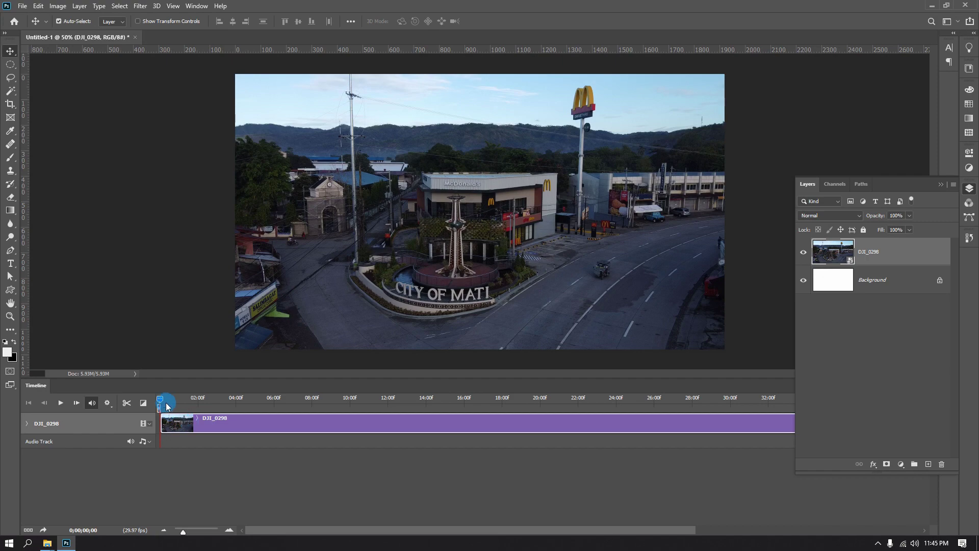
key(space)
mouse_move(200, 404)
mouse_down()
mouse_move(374, 414)
mouse_move(608, 404)
mouse_move(401, 429)
mouse_move(194, 414)
mouse_up()
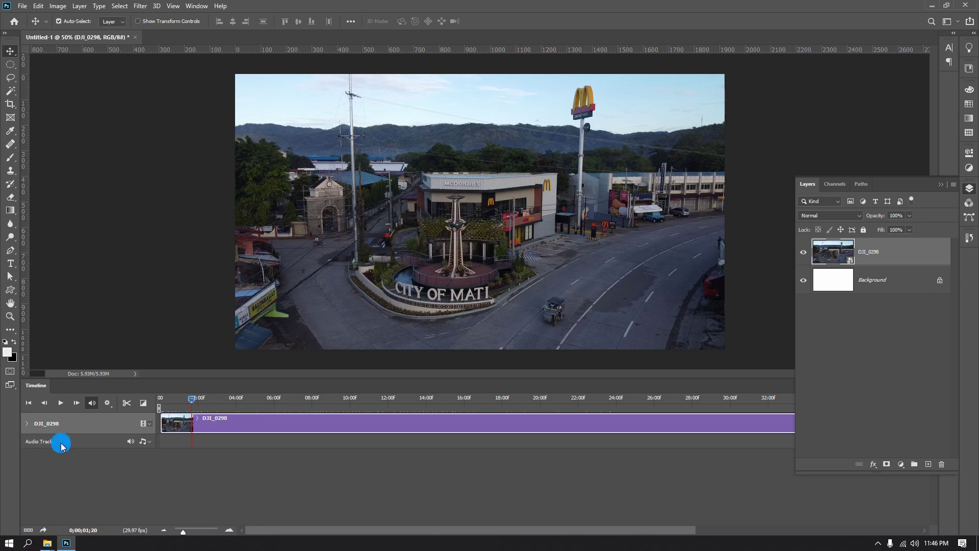
drag(182, 532, 182, 529)
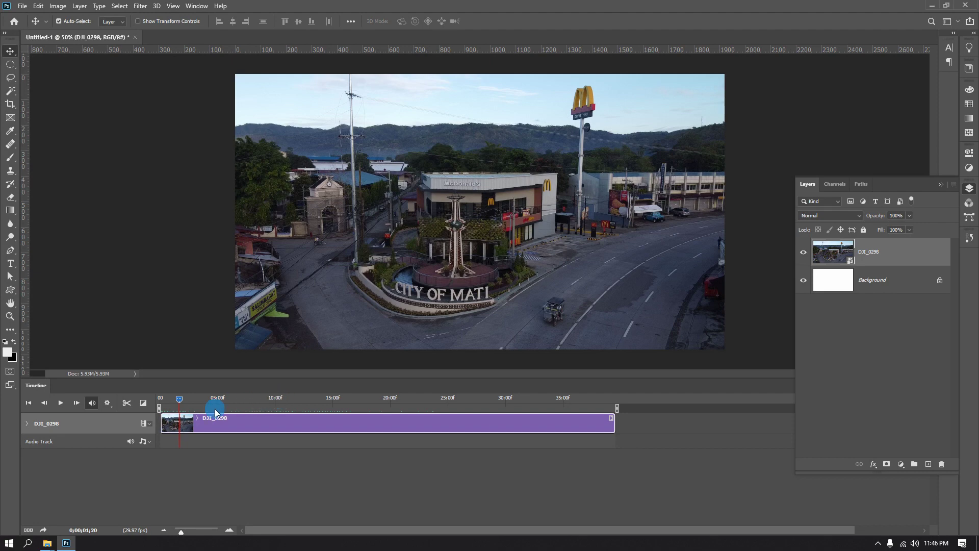
- Return the playhead to the first frame and play and pause the clip several times
click(29, 403)
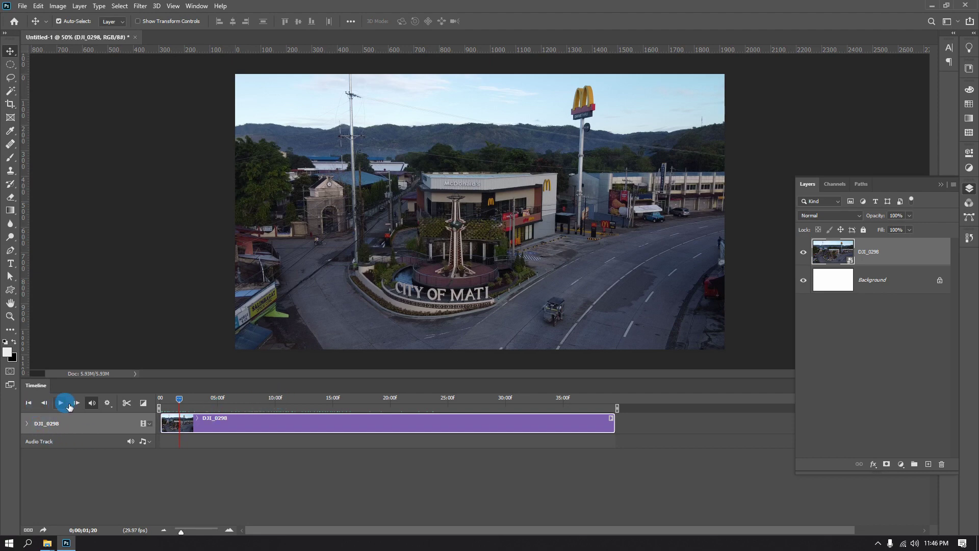
click(30, 404)
click(61, 404)
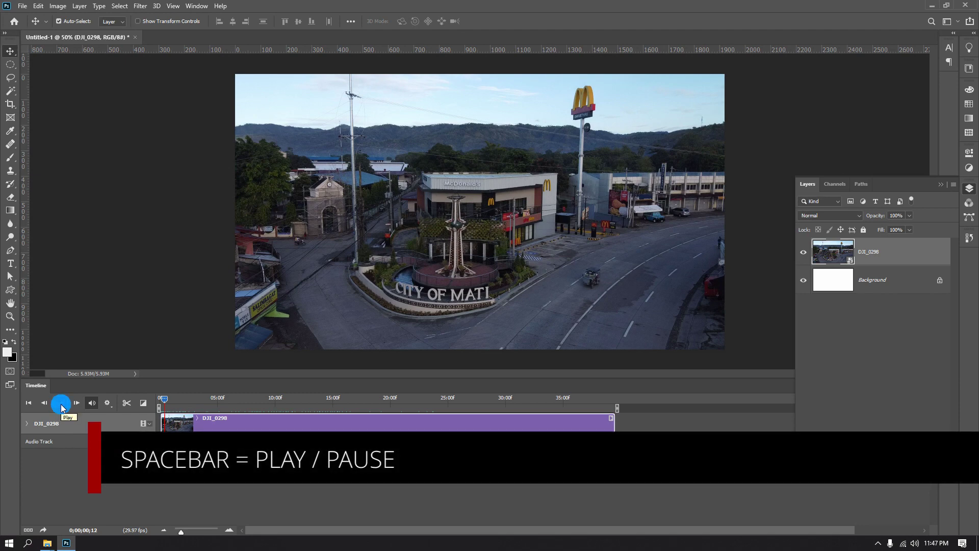
click(62, 405)
click(64, 405)
click(64, 406)
click(64, 405)
click(64, 406)
click(64, 405)
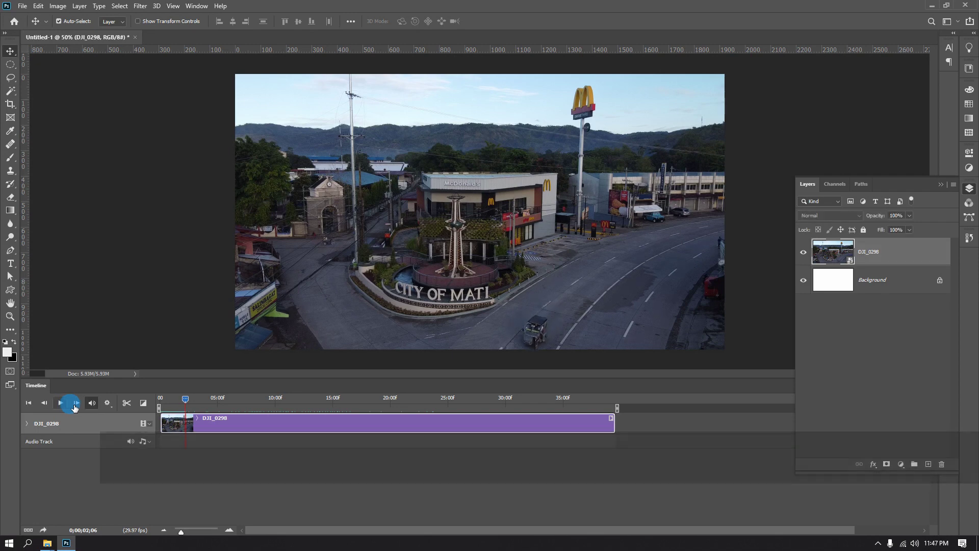
- Advance the playhead three frames and toggle audio playback muting on and off
click(78, 404)
click(78, 403)
click(77, 403)
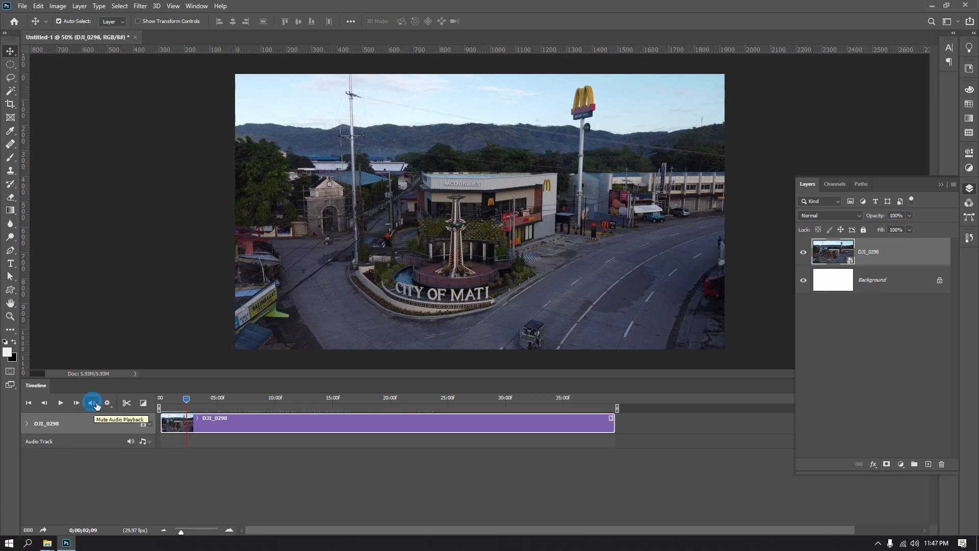
click(93, 403)
click(95, 404)
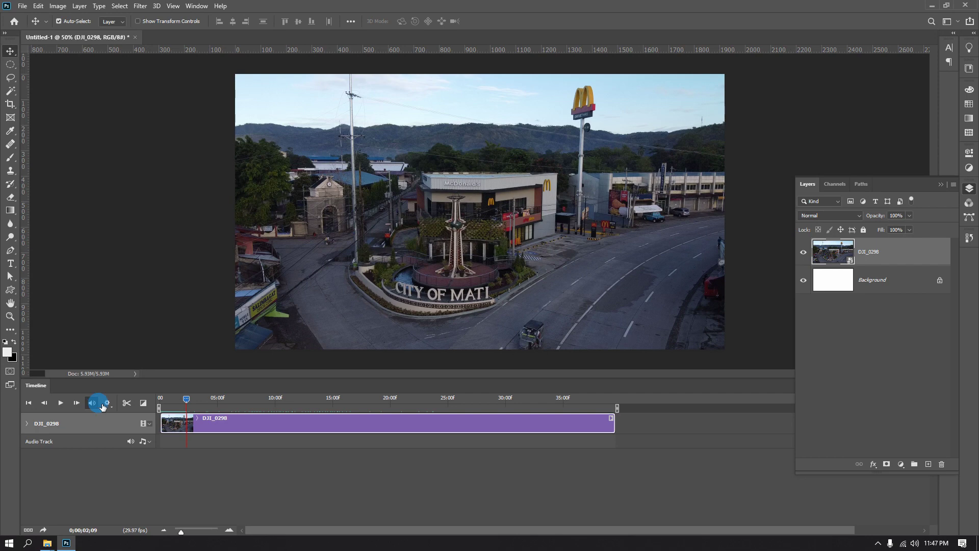
- Set the timeline's playback resolution to 50% in the playback options
click(107, 404)
click(105, 422)
click(123, 418)
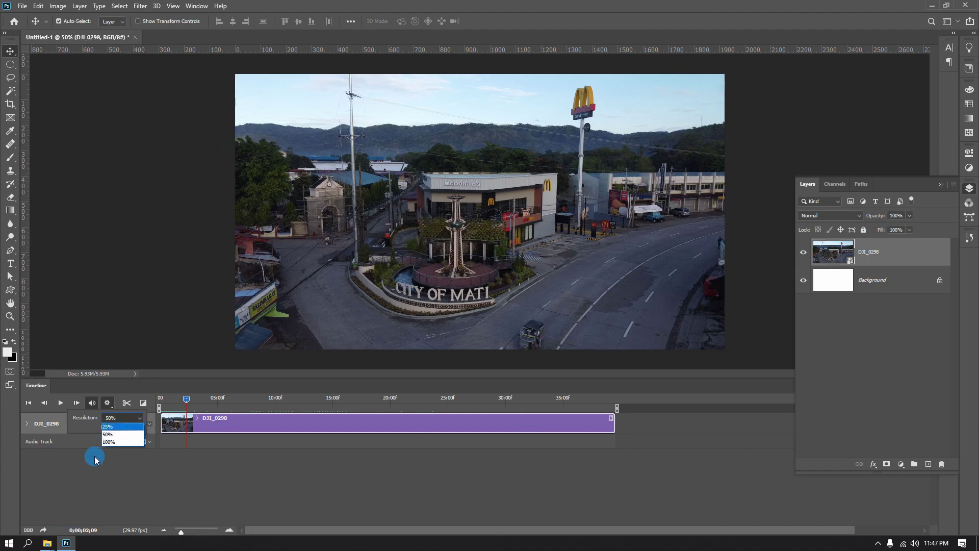
click(111, 435)
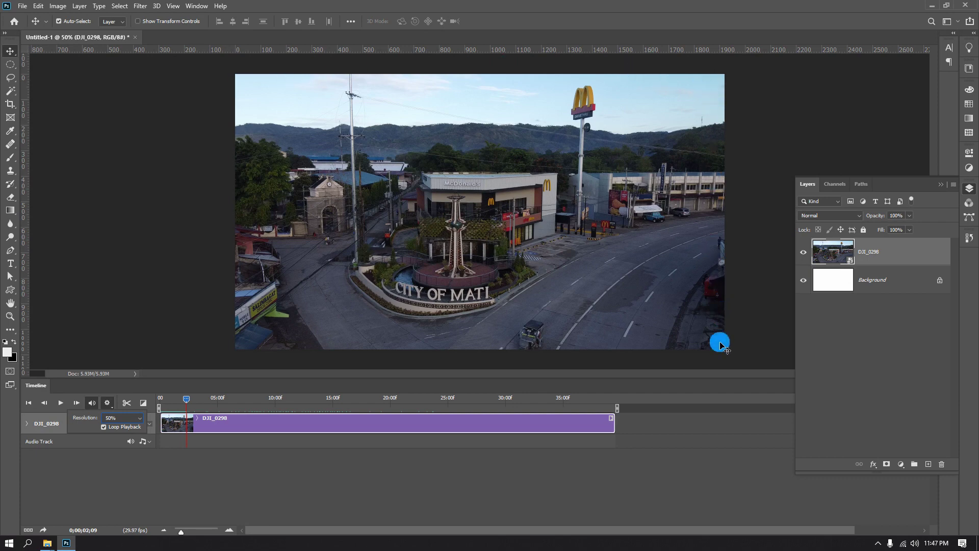
click(127, 418)
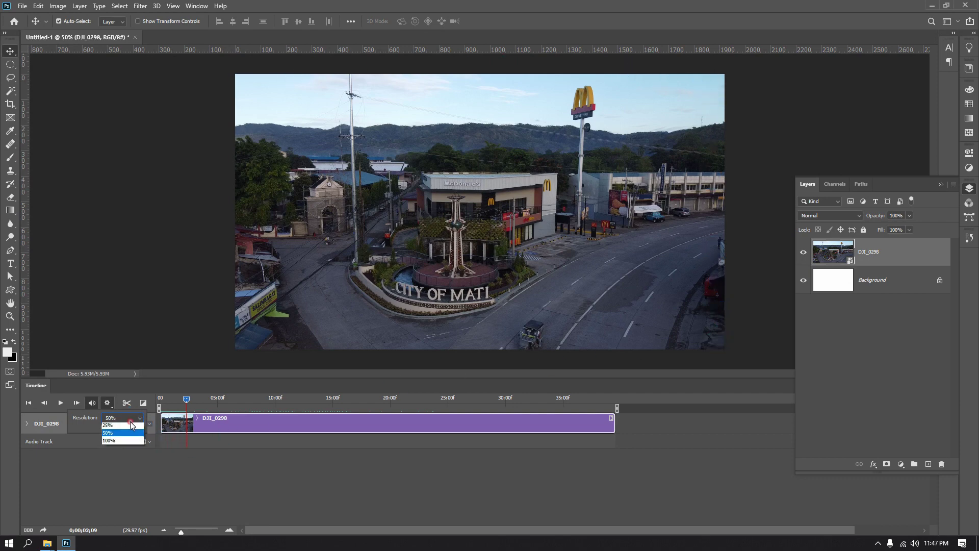
click(108, 437)
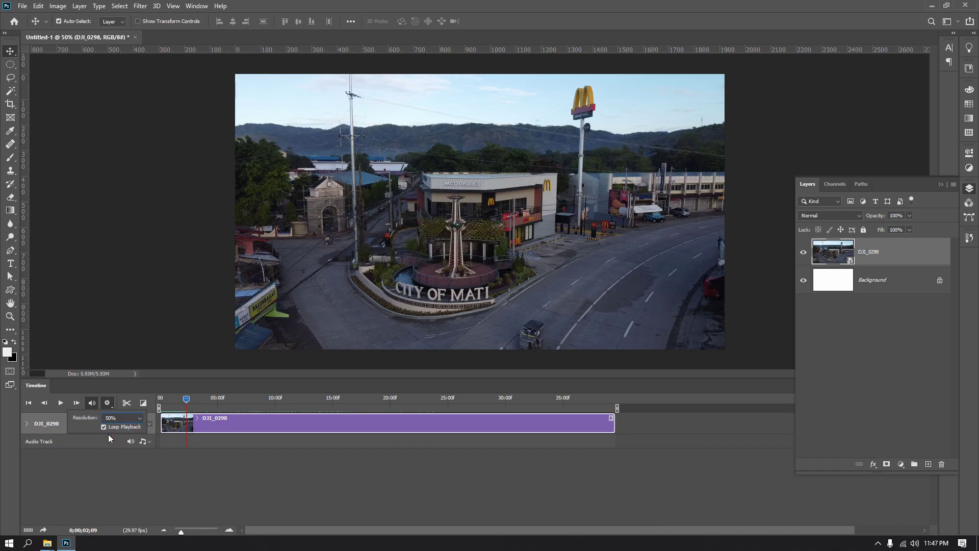
- Play the clip briefly and scrub the playhead through the footage to about 8 seconds
key(space)
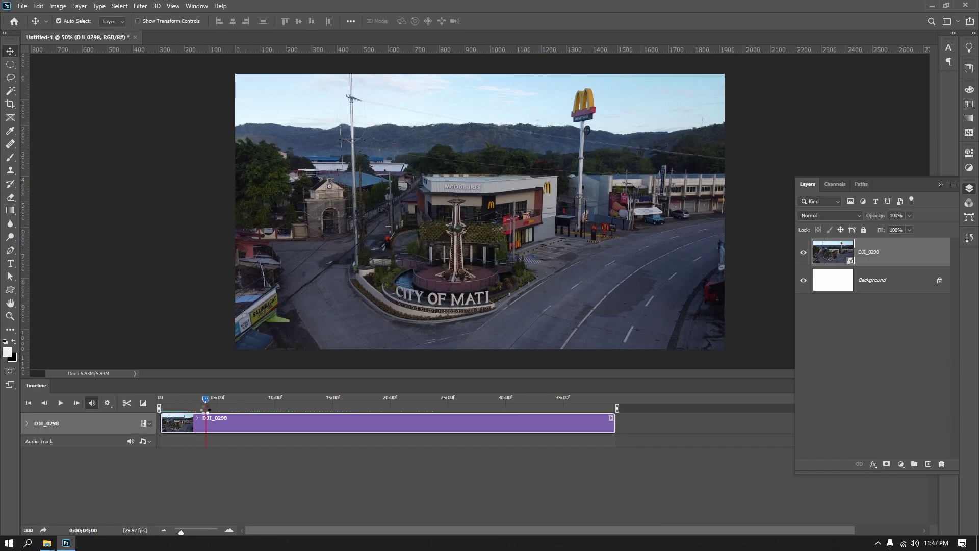
drag(311, 407, 194, 420)
click(265, 401)
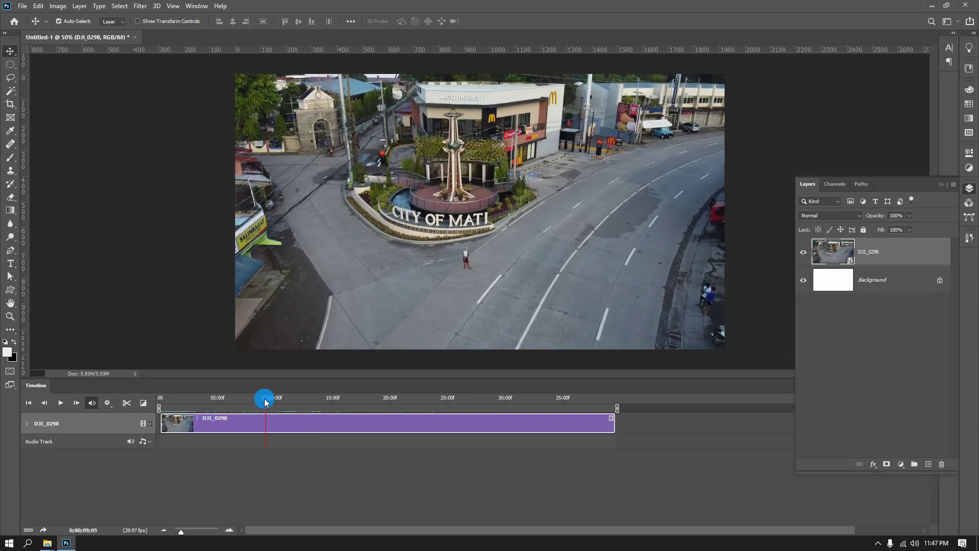
drag(261, 402, 253, 399)
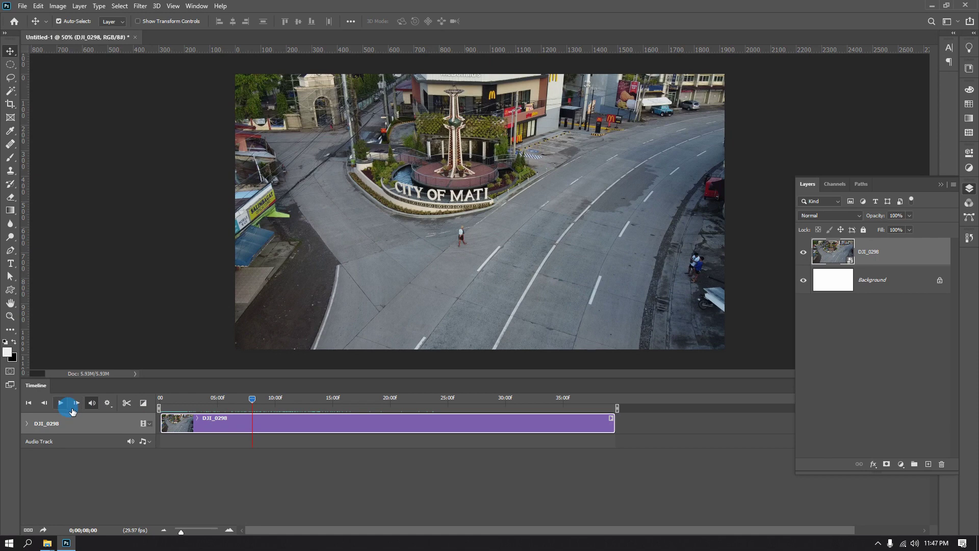
- Switch the timeline's playback resolution to another option and set it back to 50%
click(108, 403)
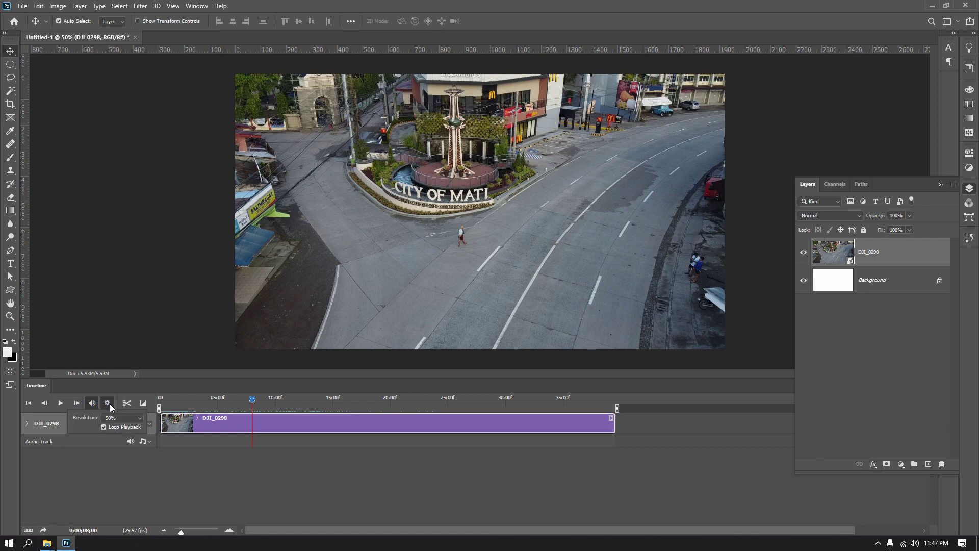
click(113, 419)
click(111, 442)
click(132, 418)
click(113, 436)
- Scrub the playhead to about 13 seconds and try shortening the work area, extending it back to the end of the clip
drag(252, 400, 272, 406)
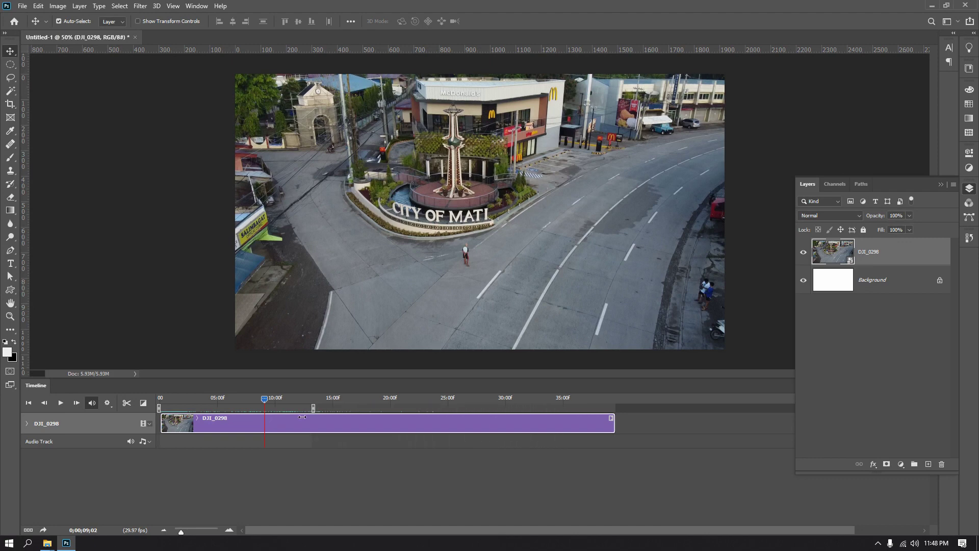
drag(271, 397, 341, 410)
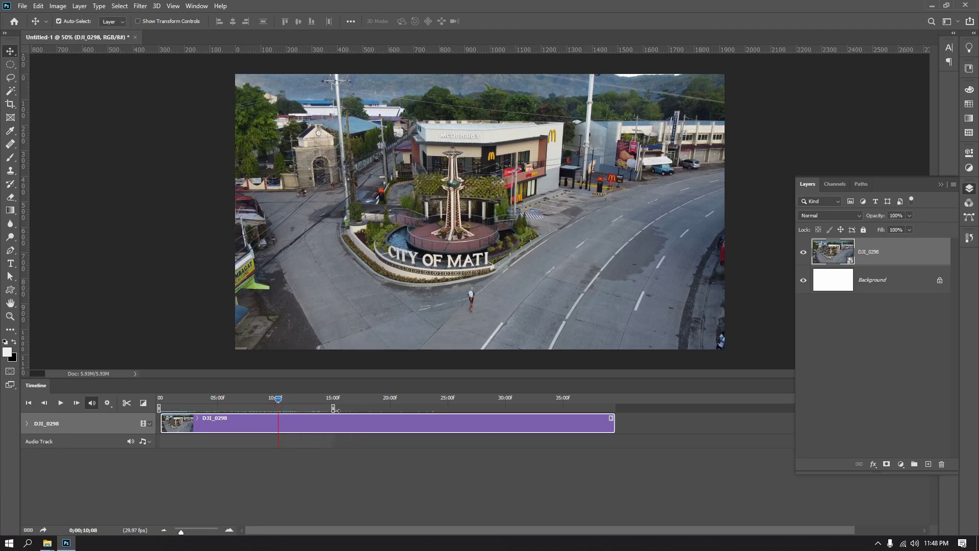
click(286, 402)
drag(280, 403, 340, 409)
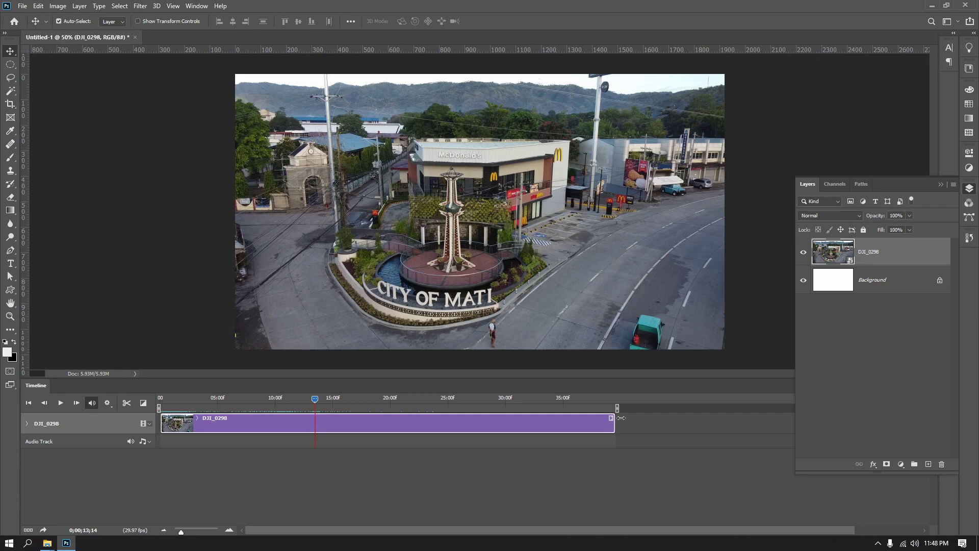
- Play the clip from about 10 to 18 seconds and scrub the playhead back to about 17 seconds
mouse_move(315, 399)
mouse_down()
mouse_move(295, 400)
mouse_move(284, 419)
mouse_move(279, 397)
mouse_up()
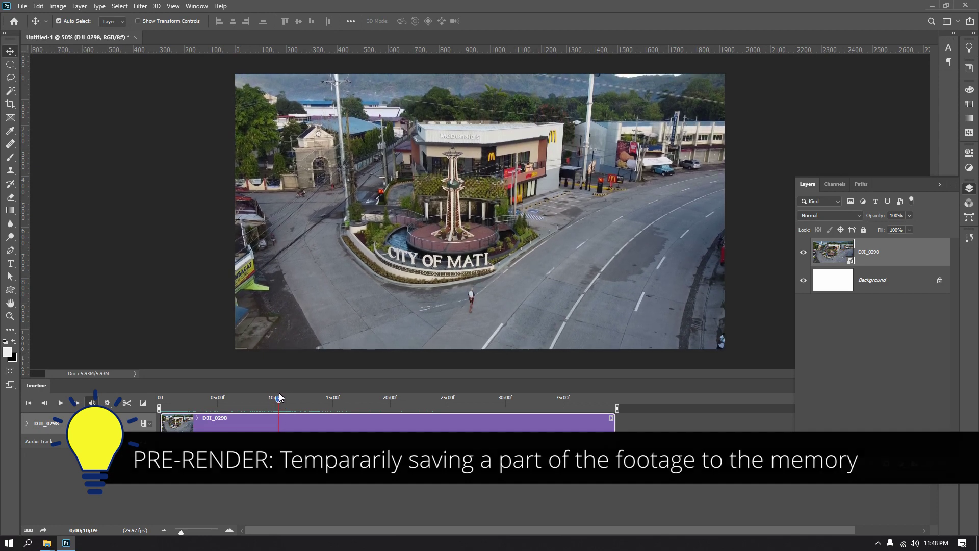
key(space)
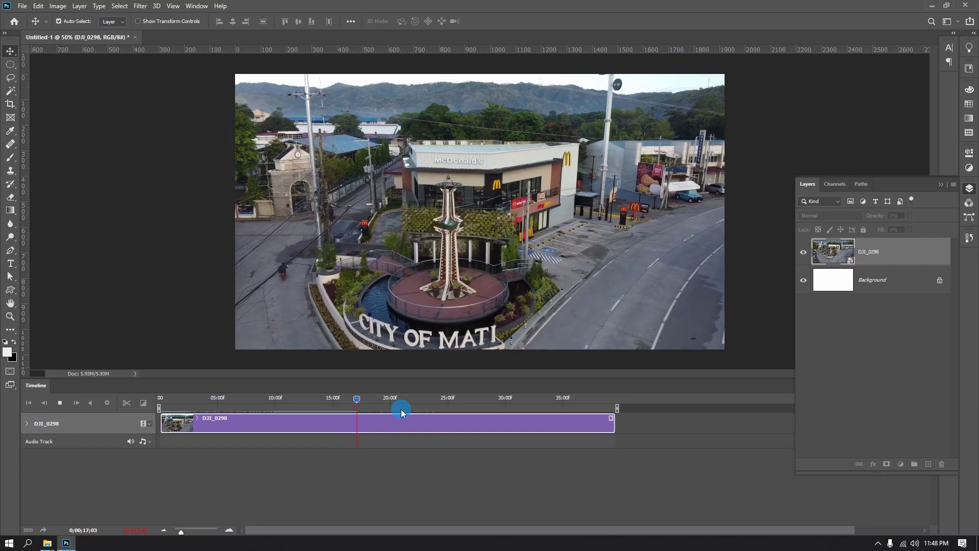
key(space)
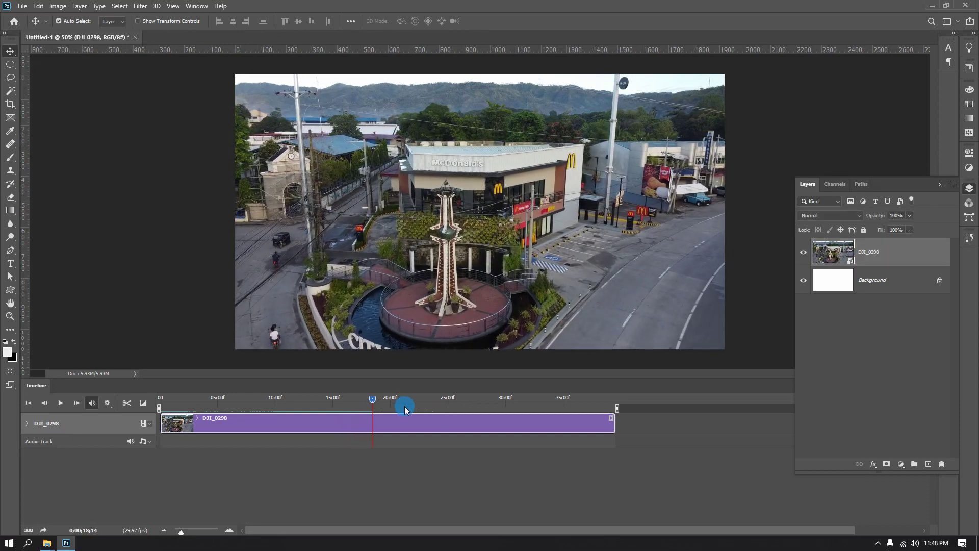
mouse_move(378, 401)
mouse_down()
mouse_move(346, 400)
mouse_move(363, 406)
mouse_up()
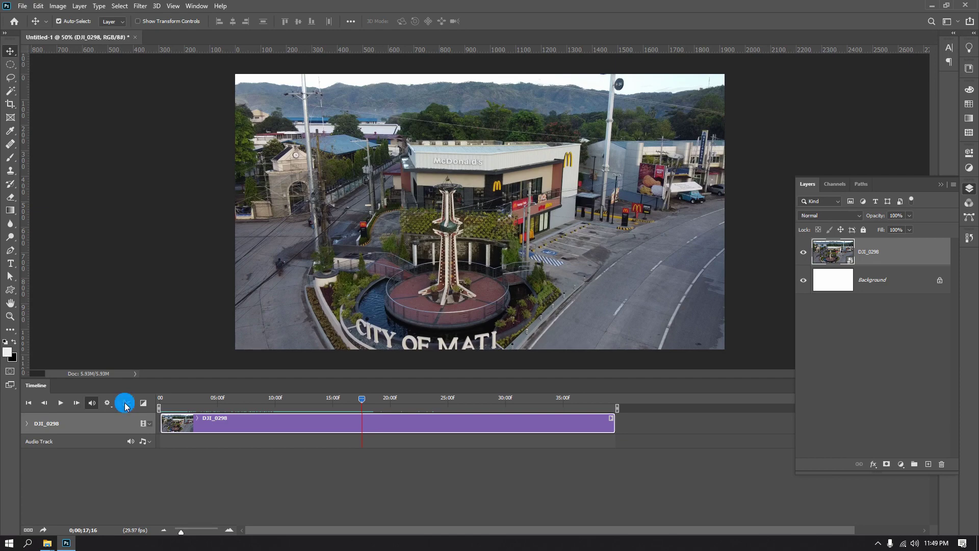
- Try splitting the DJI_0298 clip twice with the playhead at about 6 seconds, undoing each split
drag(364, 405, 274, 406)
click(229, 408)
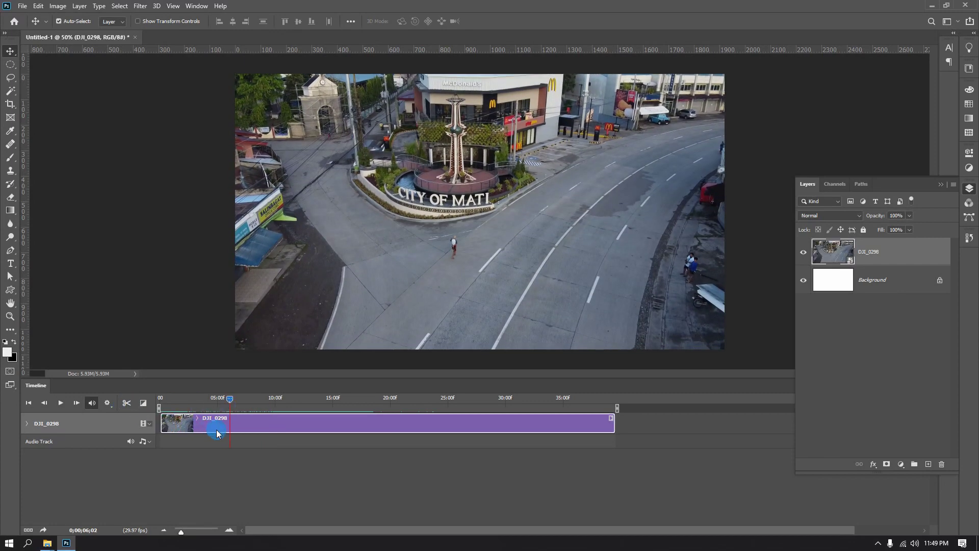
drag(230, 400, 232, 403)
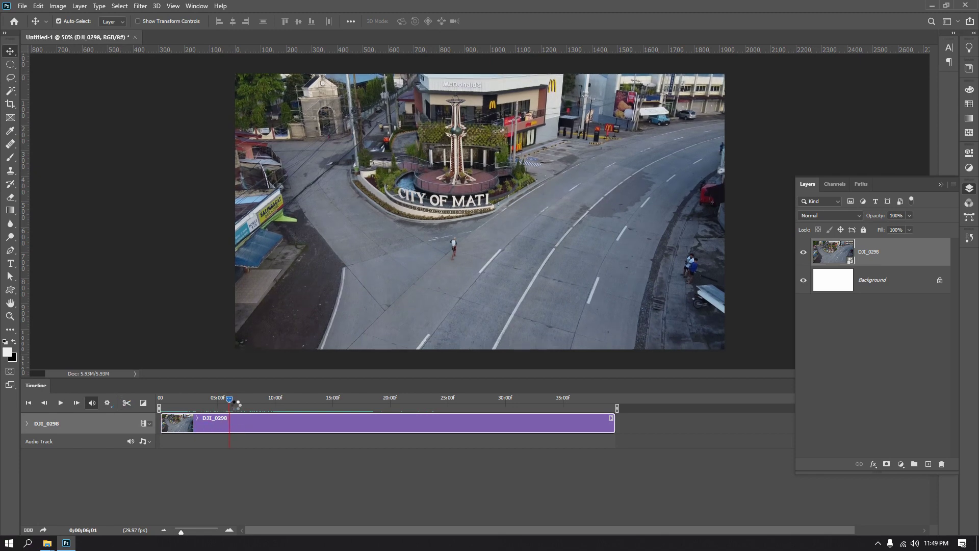
click(126, 403)
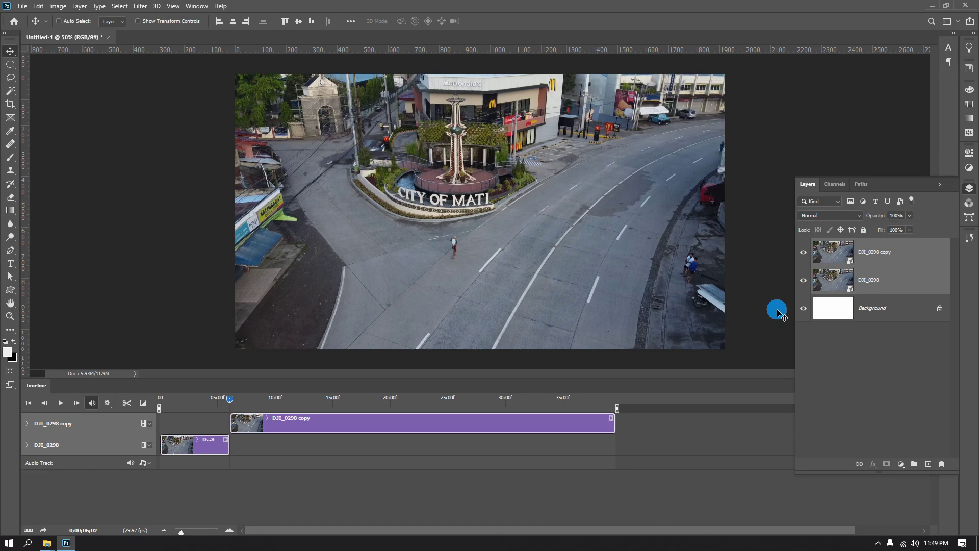
key(ctrl+e)
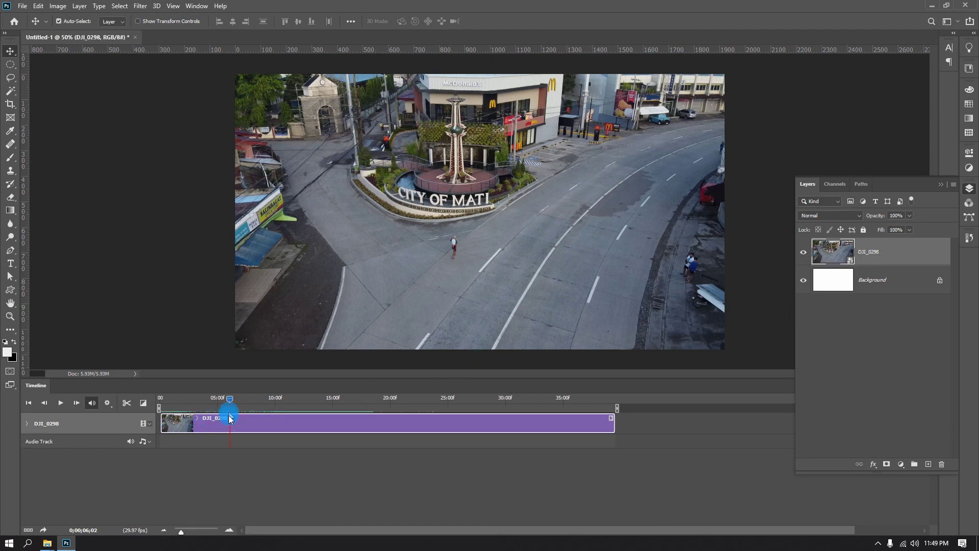
click(128, 406)
click(129, 405)
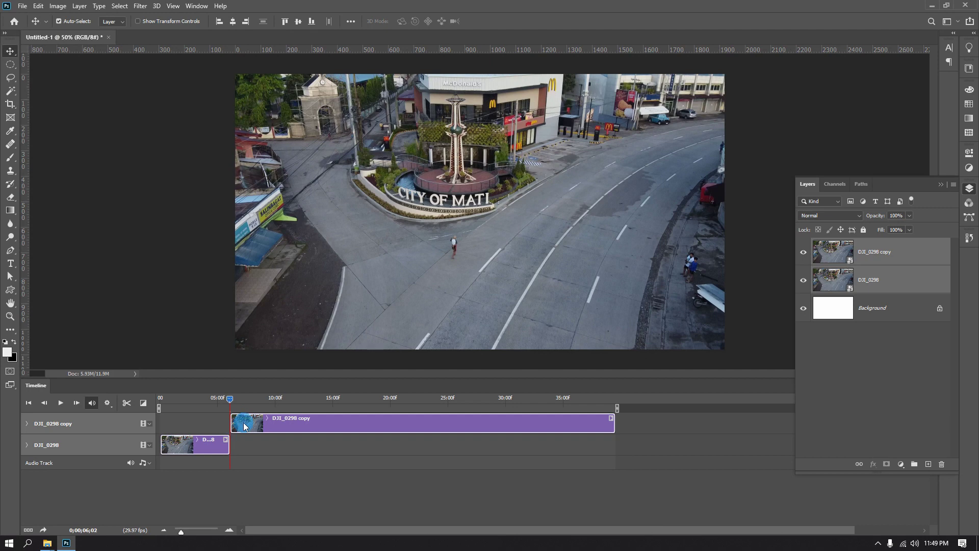
key(ctrl+z)
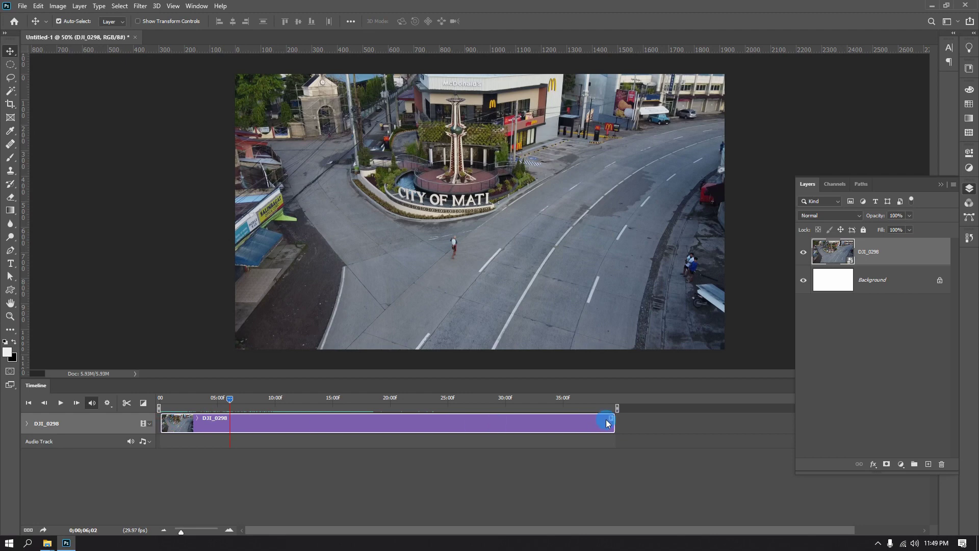
- Try applying a transition to the start of the DJI_0298 clip
mouse_move(165, 428)
mouse_down()
mouse_move(235, 428)
mouse_move(161, 427)
mouse_up()
click(127, 403)
click(143, 403)
mouse_move(165, 352)
mouse_down()
mouse_move(162, 324)
mouse_move(164, 343)
mouse_up()
drag(164, 343, 168, 445)
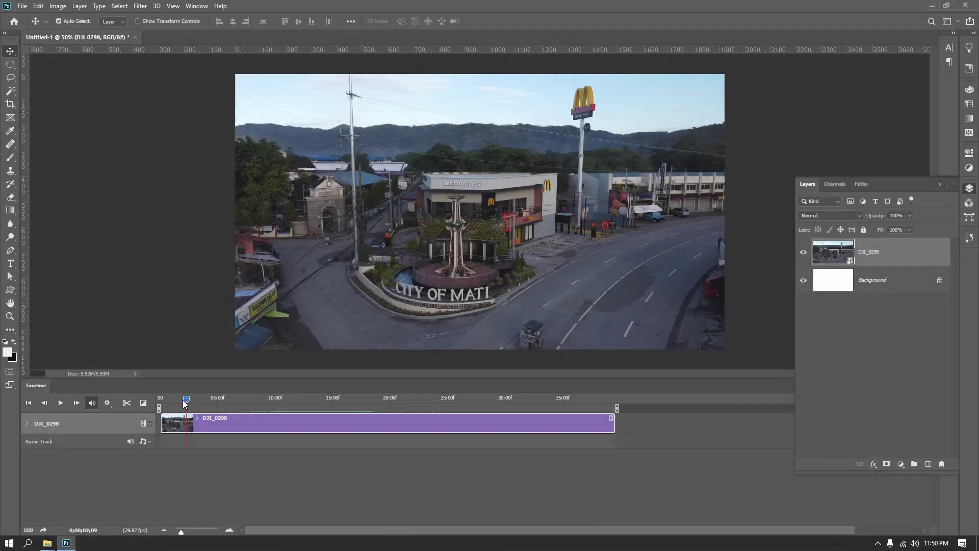
- Expand the clip's property tracks and trim the start of the footage up to 0;00;11;23
drag(183, 399, 156, 408)
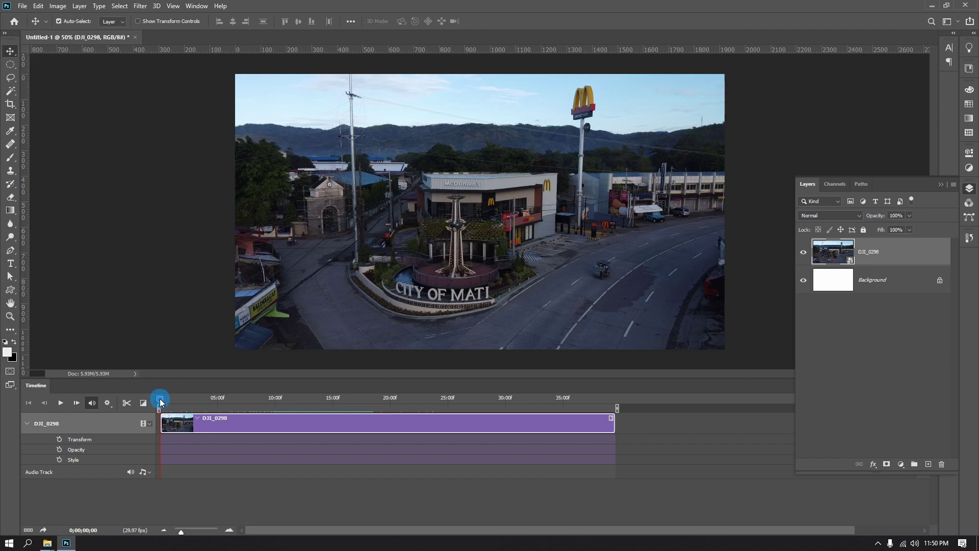
drag(162, 402, 304, 404)
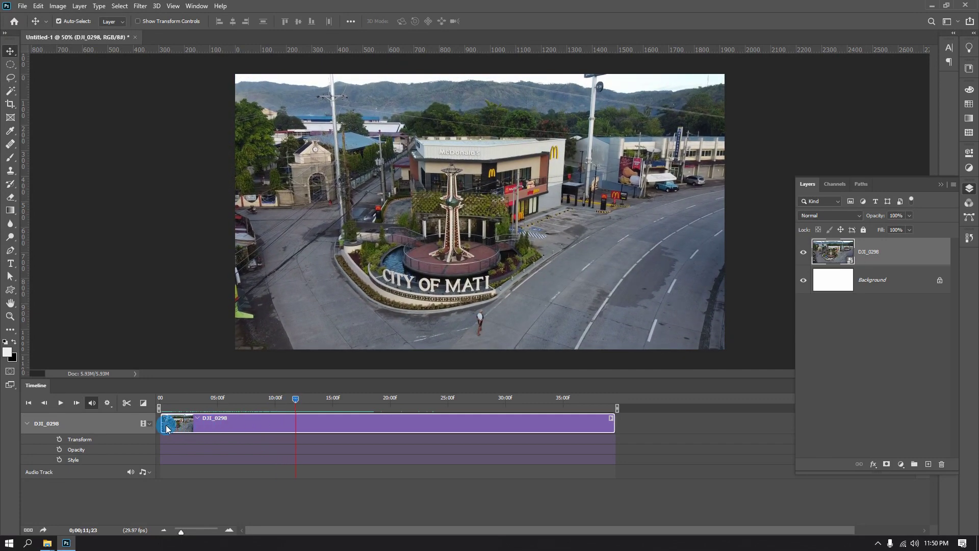
drag(167, 429, 219, 435)
- Play the trimmed clip from its first frame and scrub through it, leaving the playhead at about 1.5 seconds
click(161, 399)
key(space)
drag(182, 402, 309, 408)
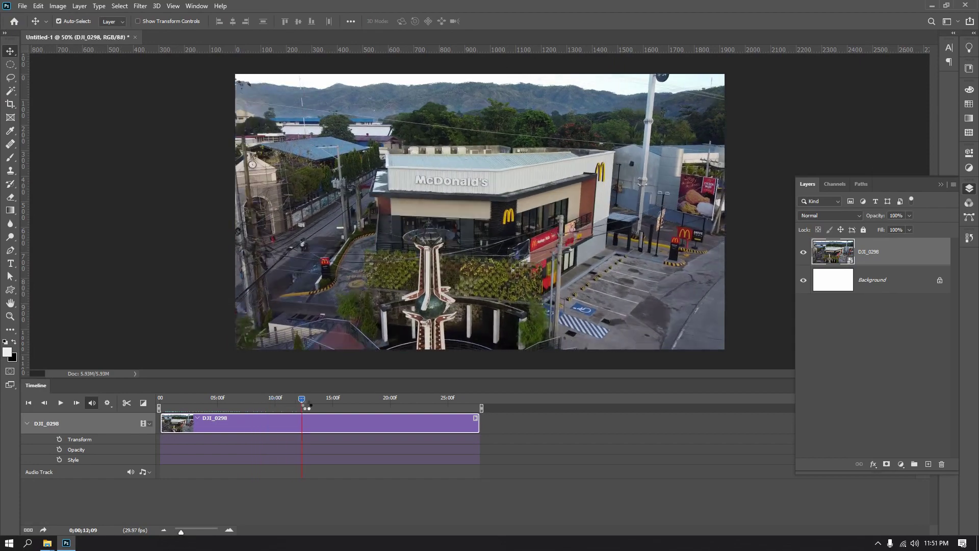
drag(237, 407, 179, 402)
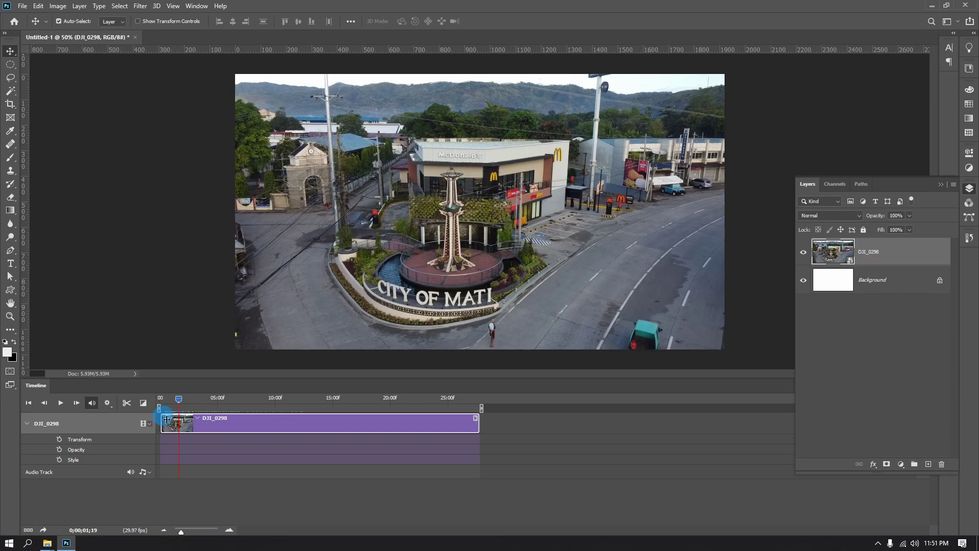
- Apply a Fade With White transition with a 1 s duration to the start of the clip
click(144, 404)
drag(172, 354, 164, 353)
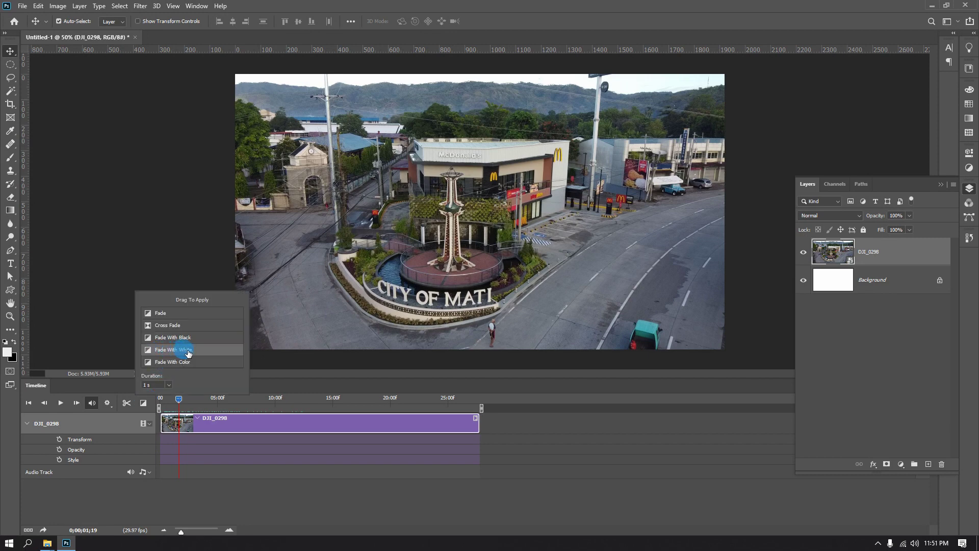
drag(189, 352, 163, 381)
click(169, 386)
drag(172, 396, 173, 396)
click(159, 385)
text(1)
drag(177, 353, 171, 423)
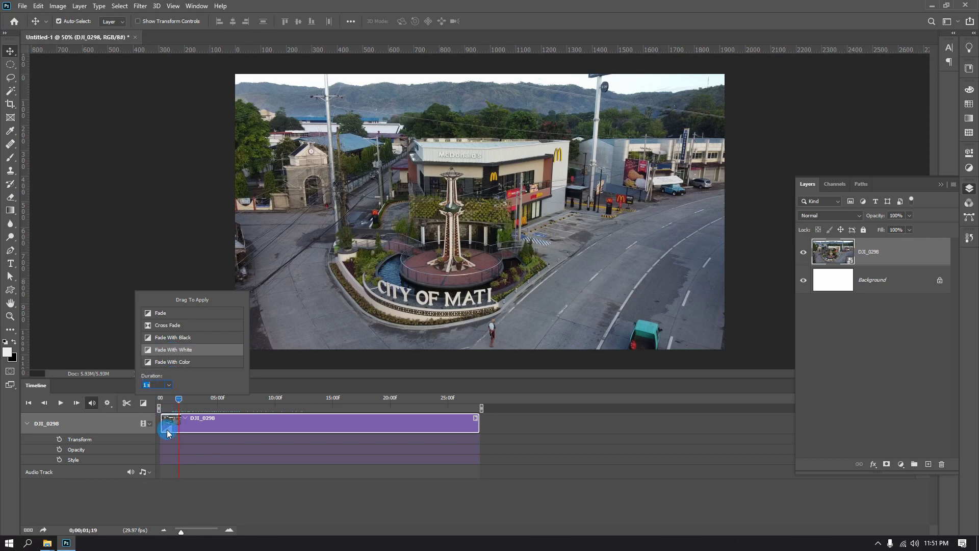
- Preview the opening fade by scrubbing and playing the start of the clip, leaving the playhead at about 2 seconds
drag(178, 399, 160, 400)
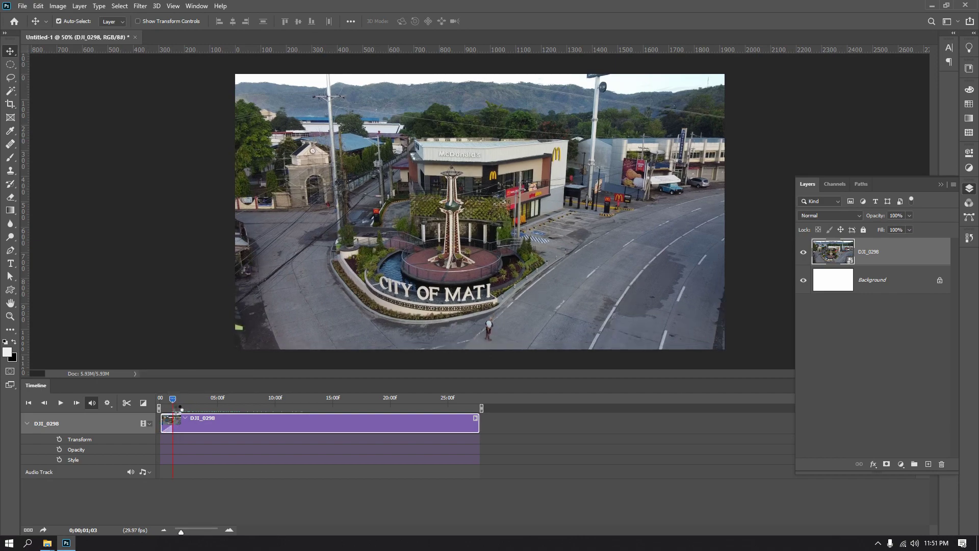
key(space)
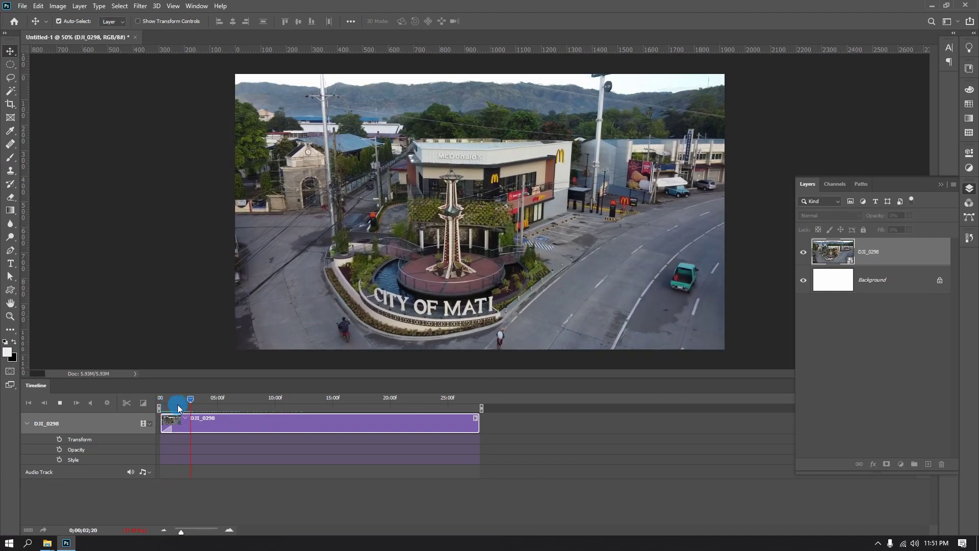
click(184, 403)
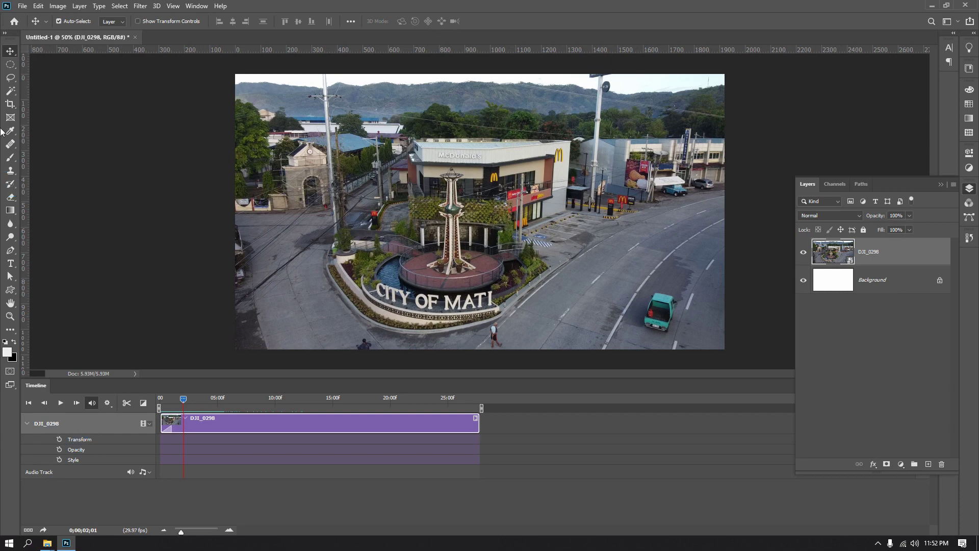
- Turn Show Transform Controls on for the video layer and turn it off again
click(138, 21)
key(ctrl+t)
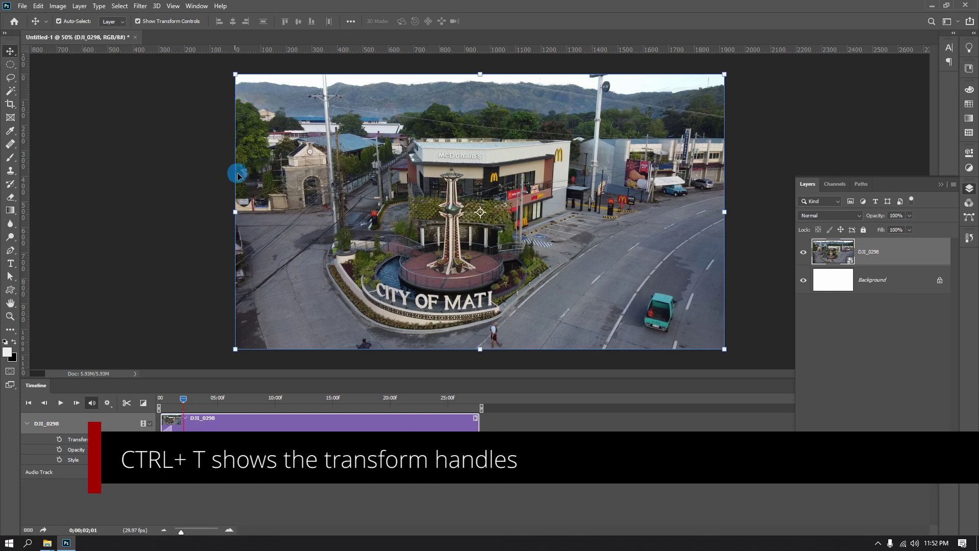
click(137, 21)
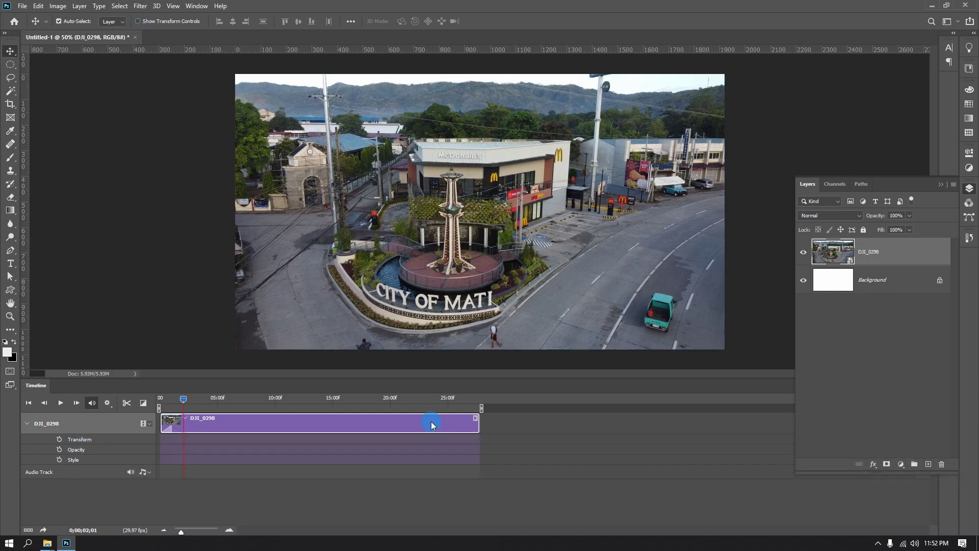
- Apply the clockwise Rotate motion with Resize to Fill Canvas to the DJI_0298 clip
click(477, 419)
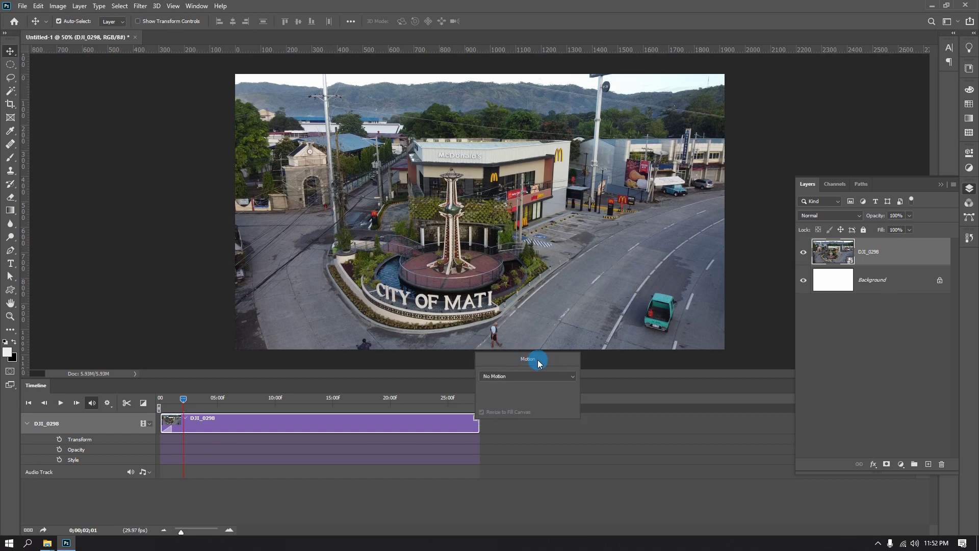
click(563, 376)
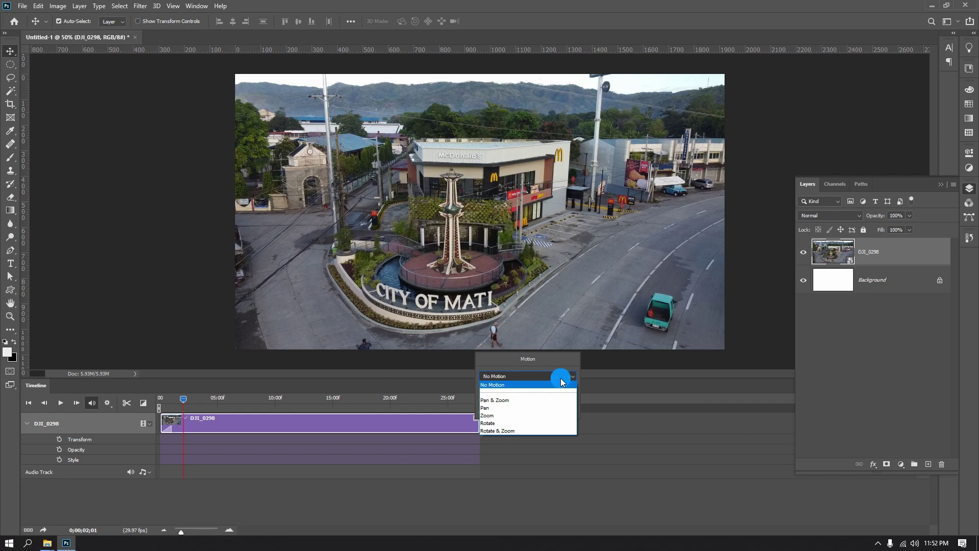
click(562, 375)
click(562, 375)
click(493, 423)
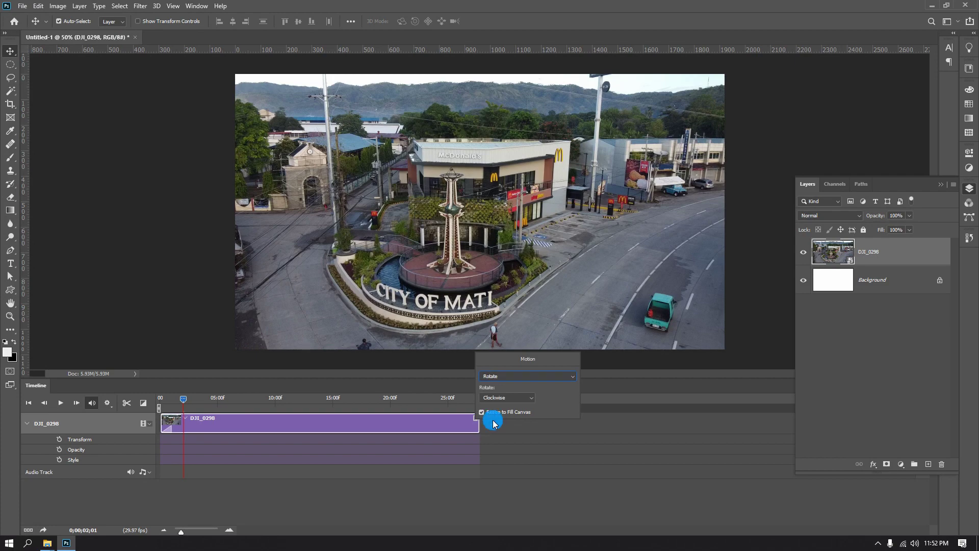
click(251, 423)
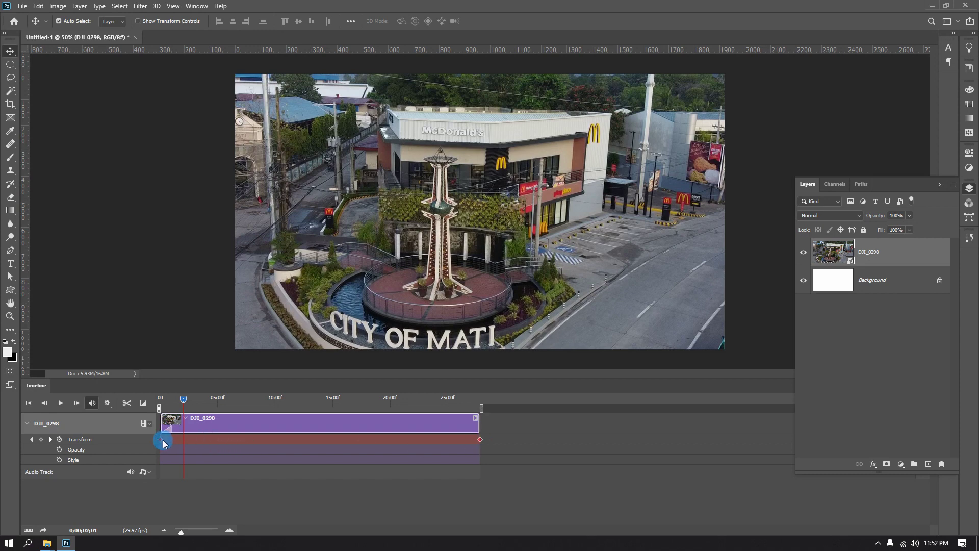
- Check the rotation's first Transform keyframe and scrub from the clip's start to 0;00;11;14
drag(183, 399, 162, 399)
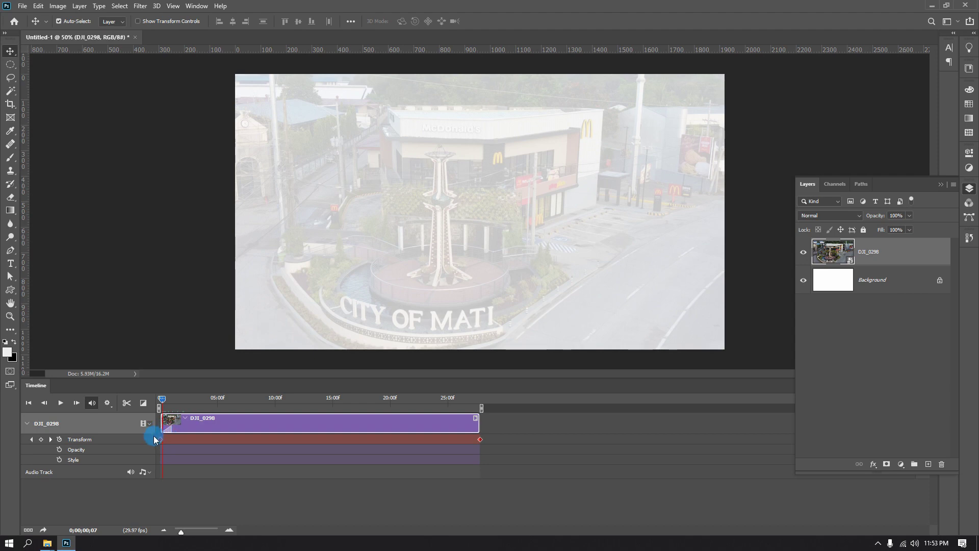
click(159, 439)
drag(162, 403, 297, 421)
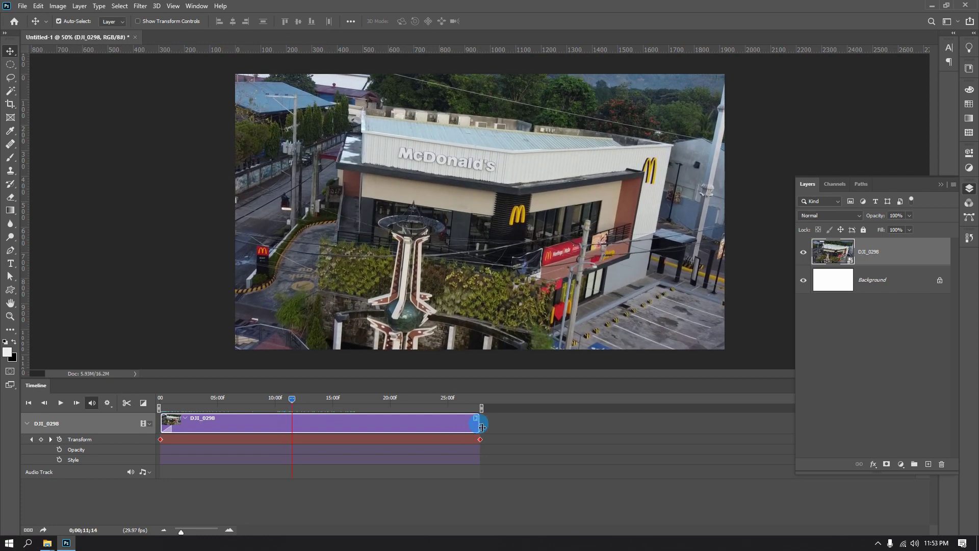
- Trim the end of the clip to the playhead at 0;00;11;14 and scrub back over its final second
drag(477, 427, 291, 428)
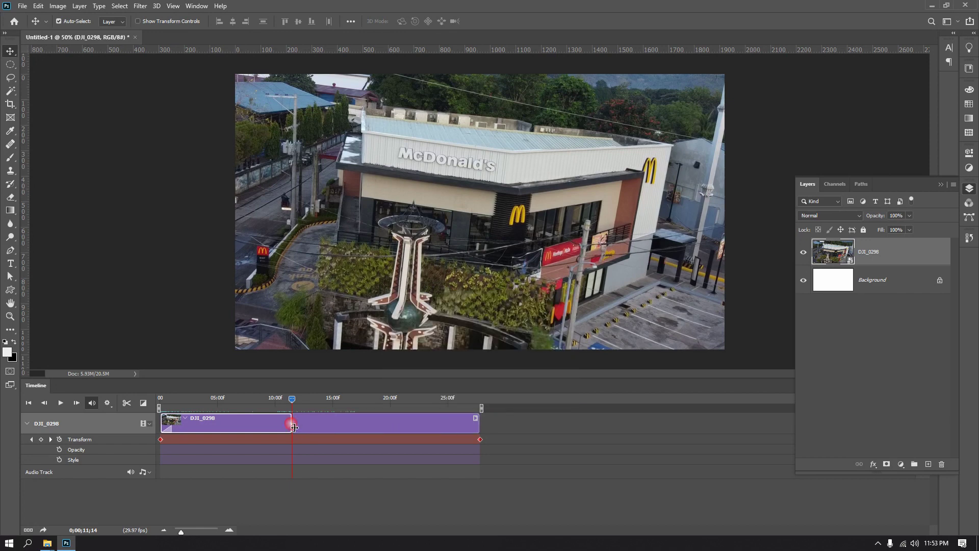
click(295, 398)
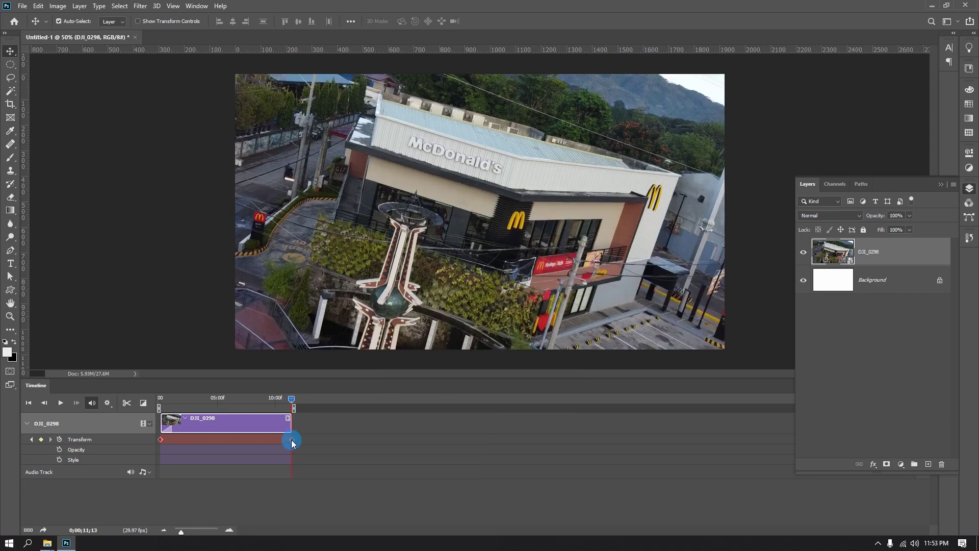
mouse_move(292, 399)
mouse_down()
mouse_move(168, 408)
mouse_move(288, 415)
mouse_up()
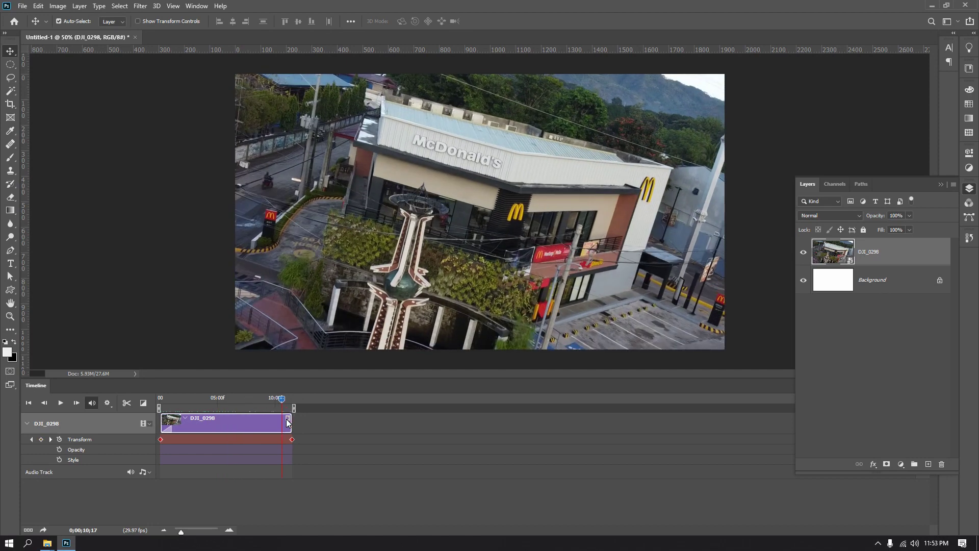
- Examine the motion presets available for the DJI_0298 clip, including Rotate & Zoom
click(288, 422)
click(304, 402)
click(313, 397)
click(353, 377)
click(354, 377)
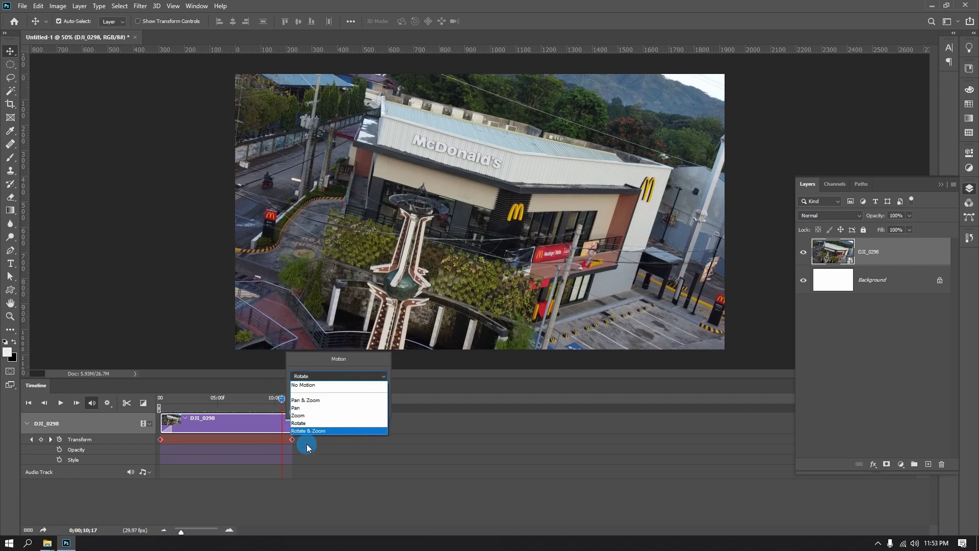
click(323, 446)
click(323, 446)
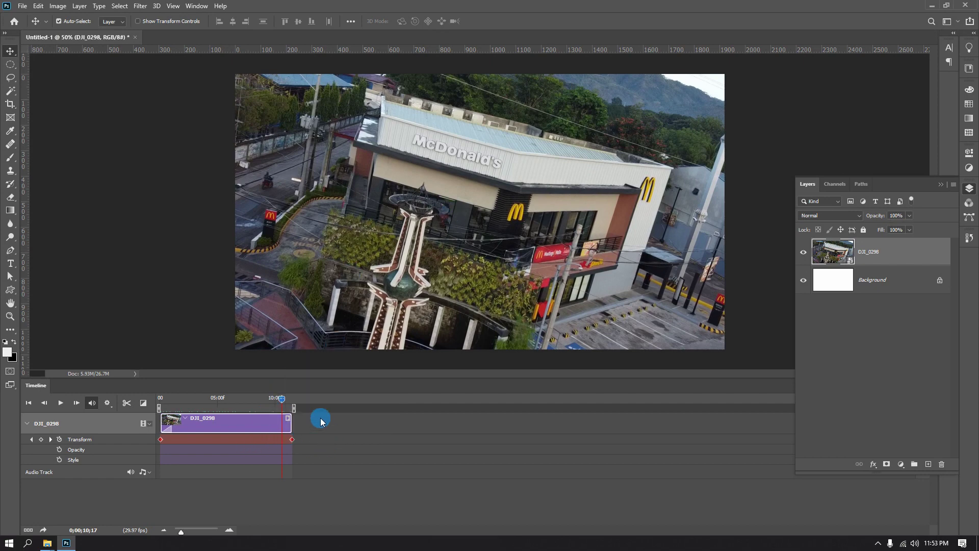
- Scrub the rotating clip from near its end back to 0;00;00;00 and review its motion presets again
drag(282, 400, 293, 406)
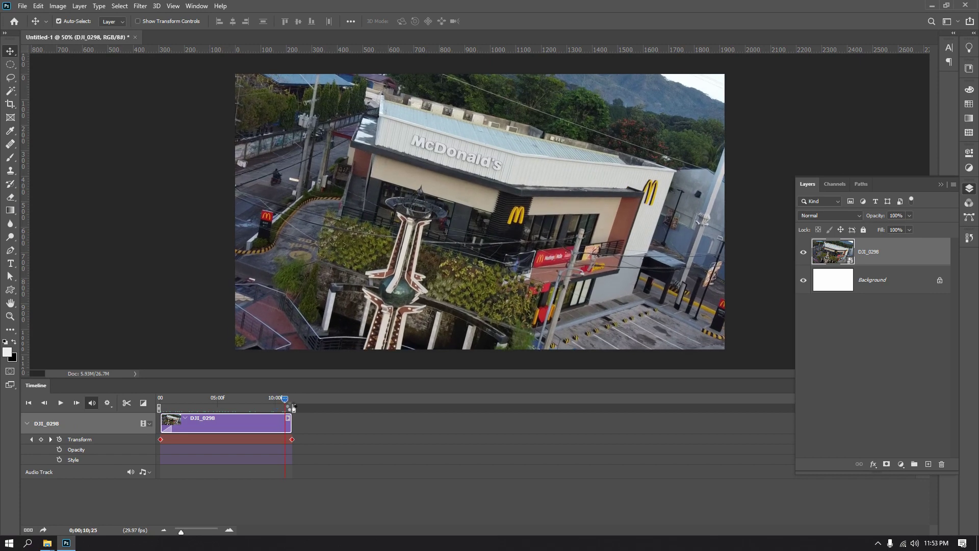
drag(287, 402, 197, 406)
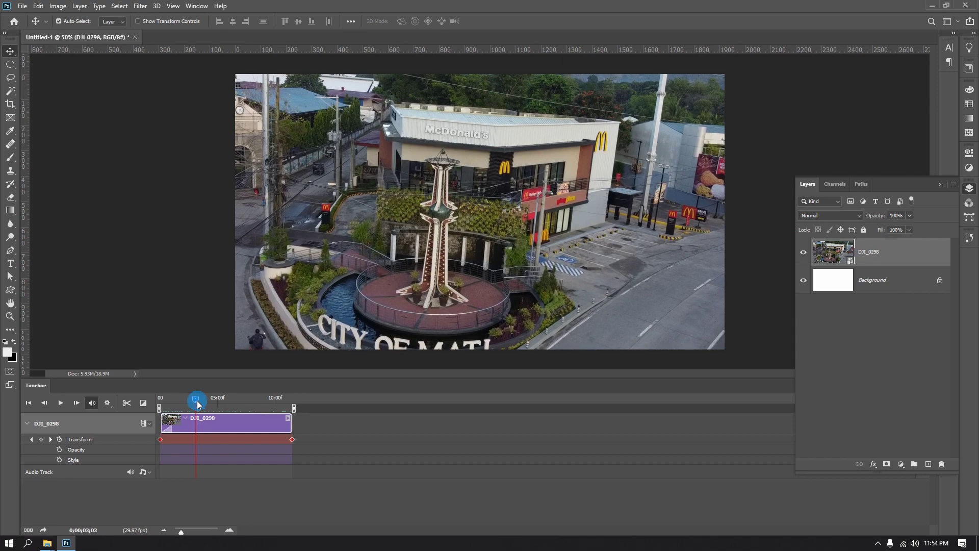
drag(196, 402, 161, 408)
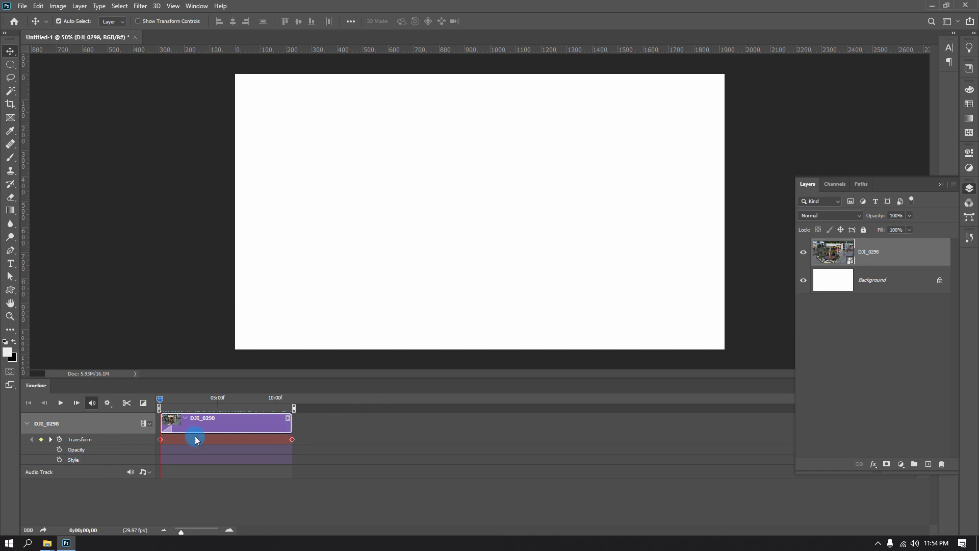
click(288, 422)
click(320, 378)
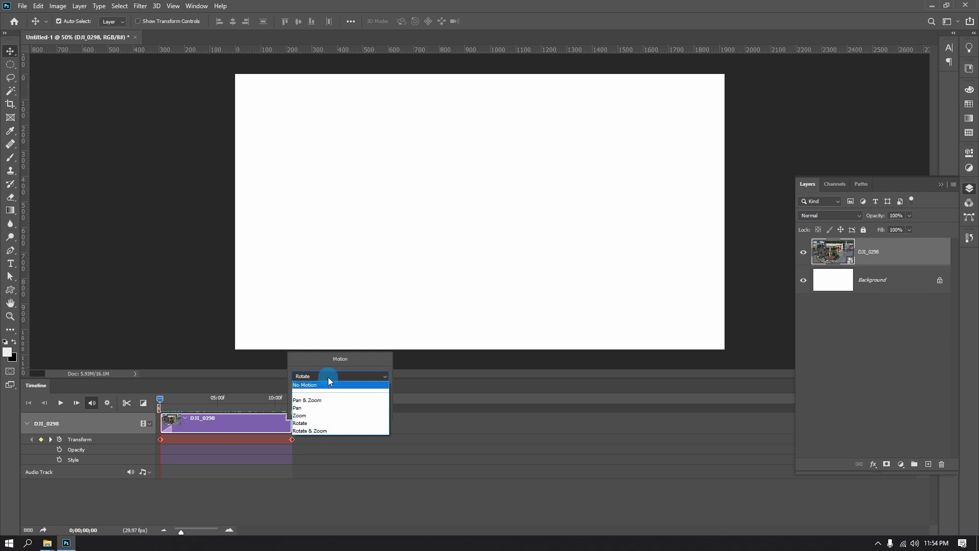
click(185, 447)
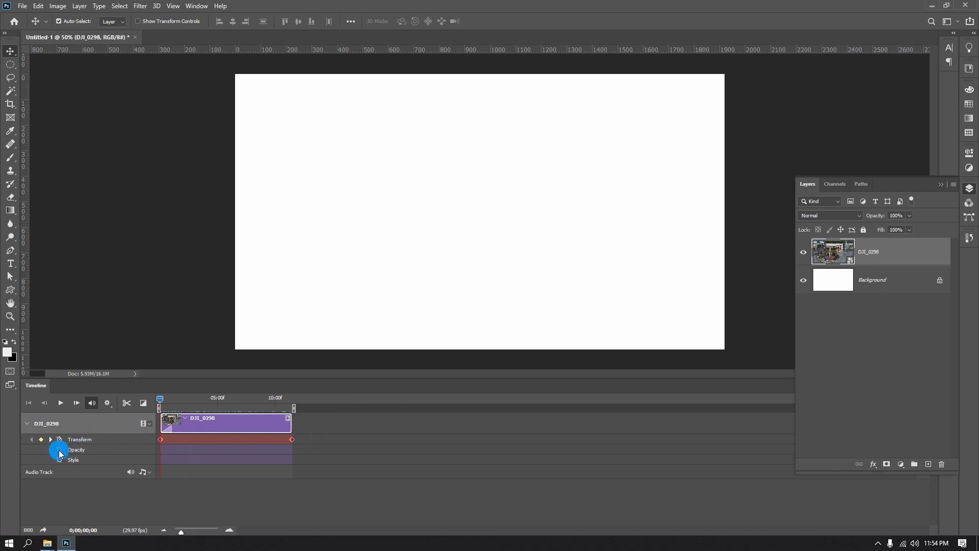
- Keyframe the DJI_0298 clip's opacity at 0;00;03;12 and lower it to 19% at 0;00;04;11
drag(160, 397, 206, 406)
click(199, 401)
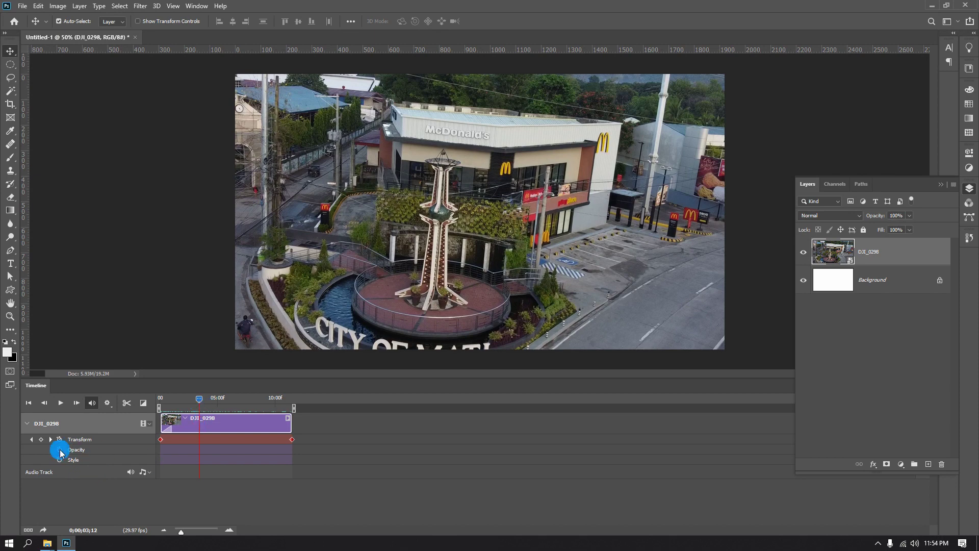
click(60, 450)
drag(200, 397, 212, 403)
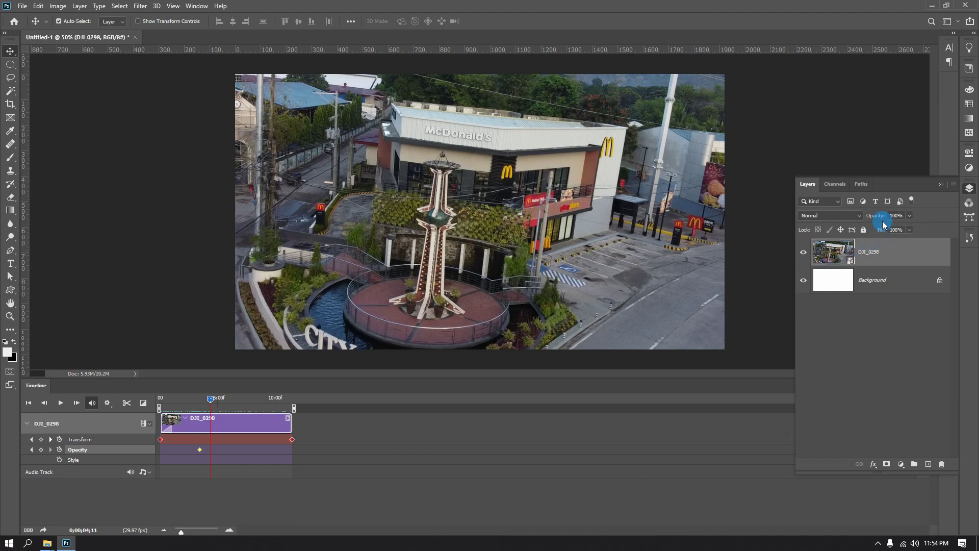
drag(886, 218, 855, 219)
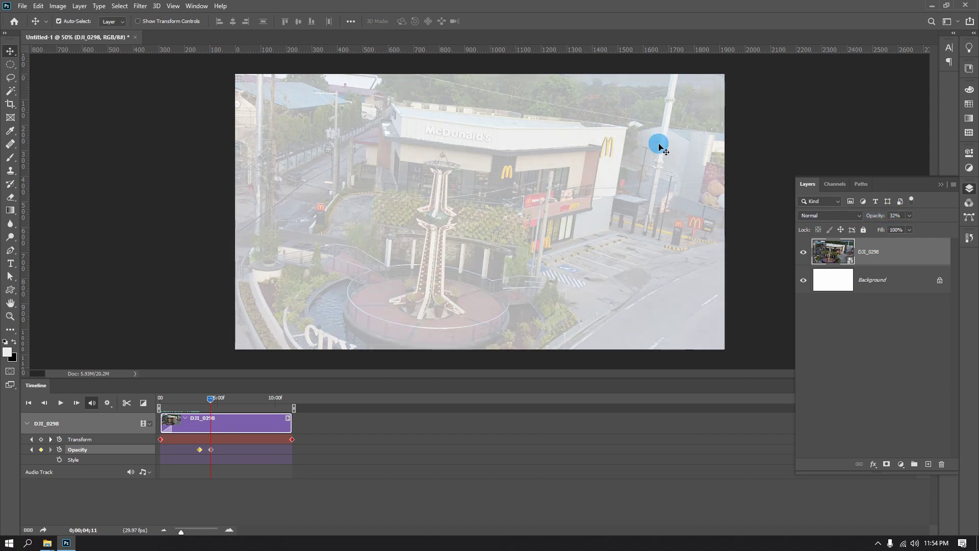
drag(876, 219, 870, 216)
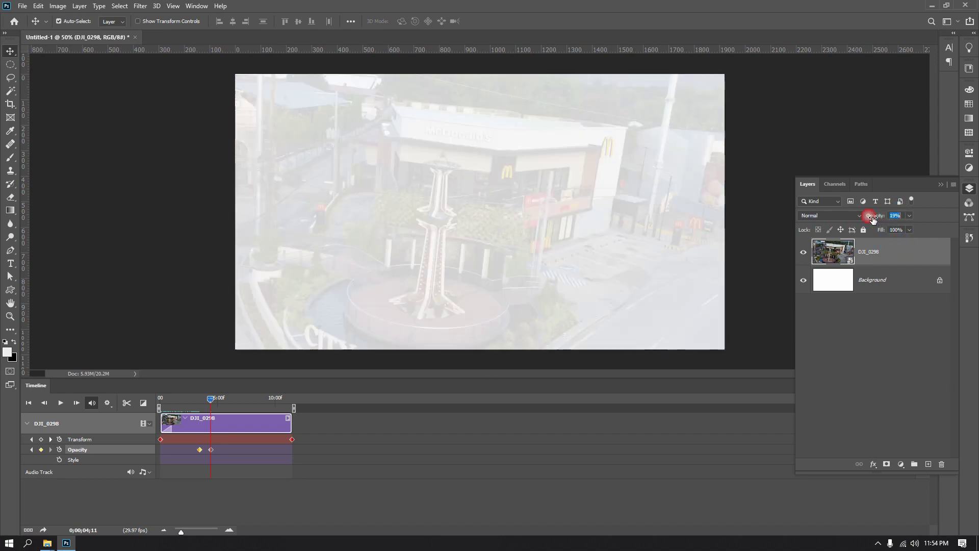
- Toggle the Background layer's visibility and raise the DJI_0298 clip's opacity to 100% at 0;00;05;07
click(805, 282)
click(804, 281)
drag(213, 452, 207, 445)
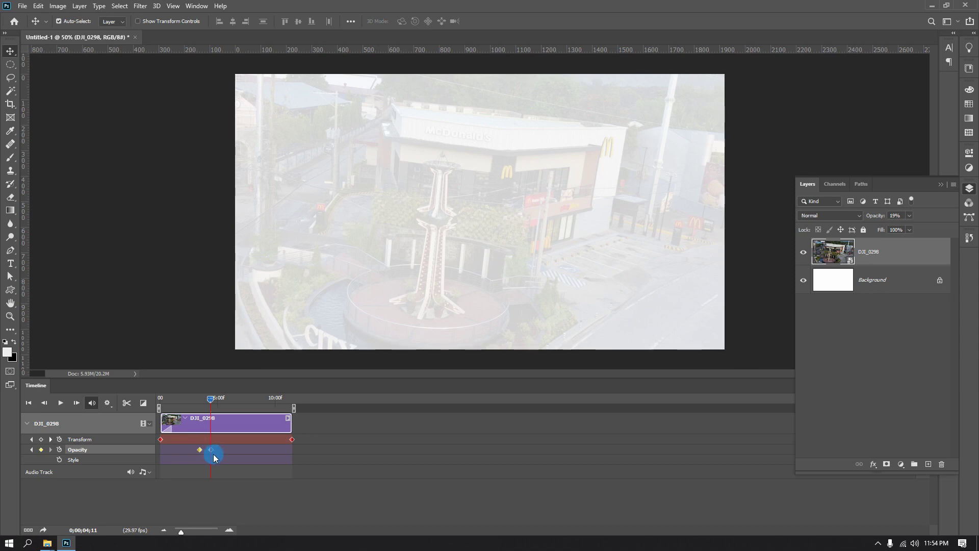
click(213, 406)
drag(213, 404, 224, 407)
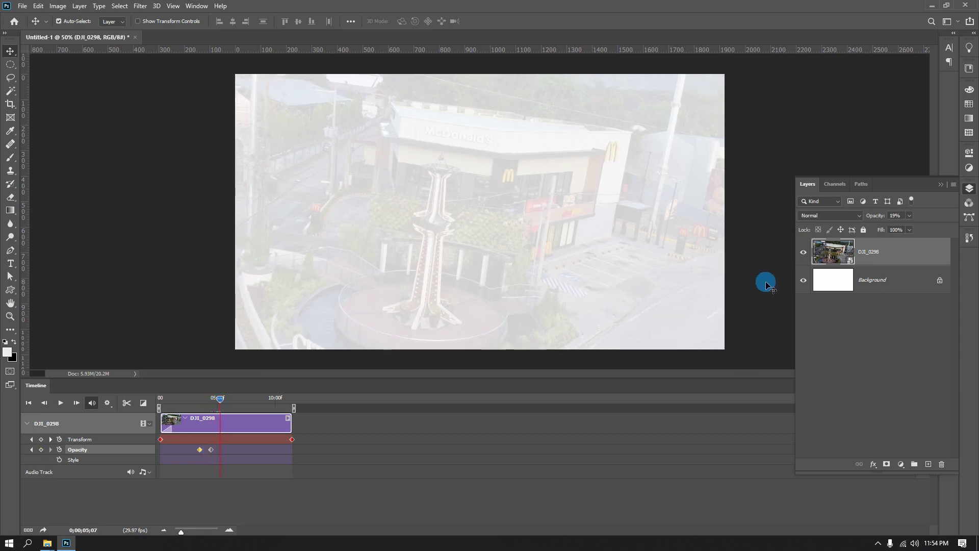
drag(878, 215, 926, 216)
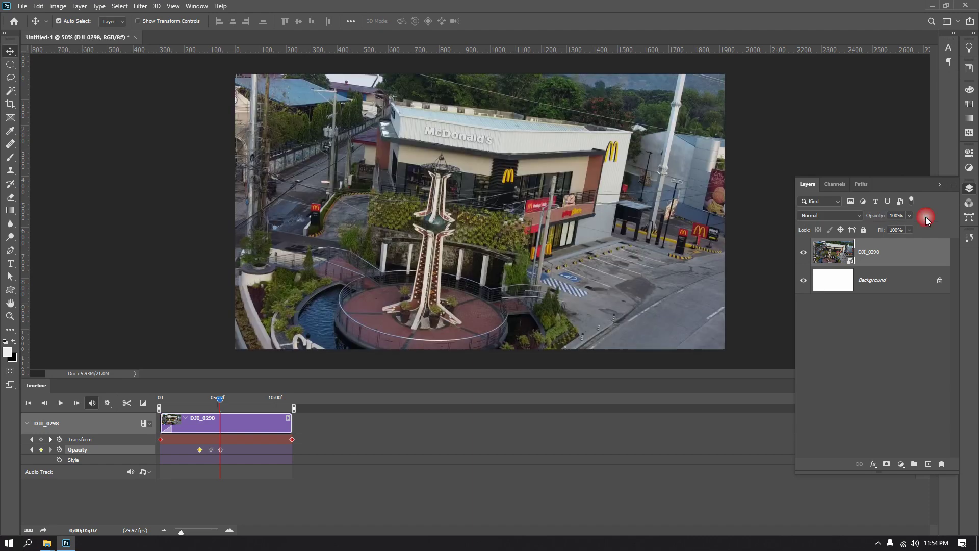
- Play the clip from 0;00;03;07 to preview the opacity fade
click(198, 403)
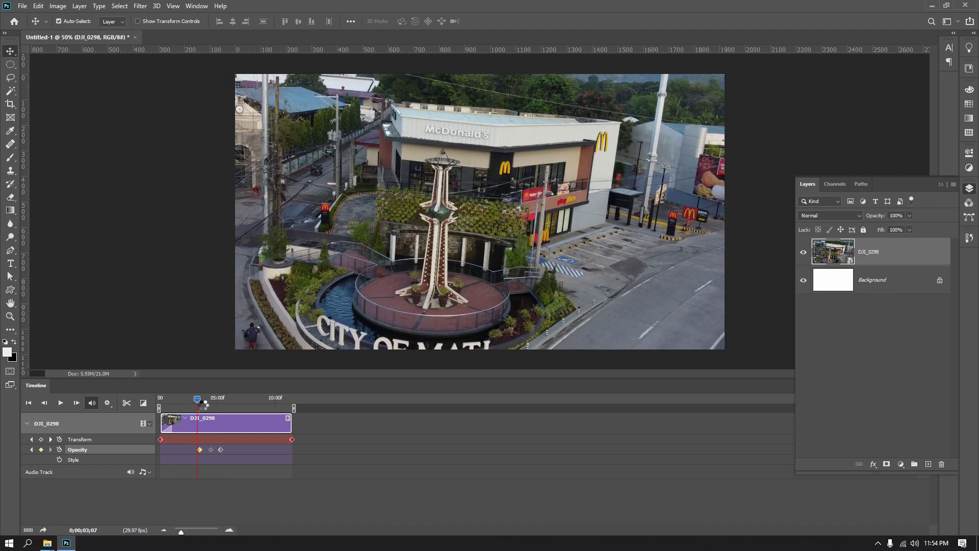
key(space)
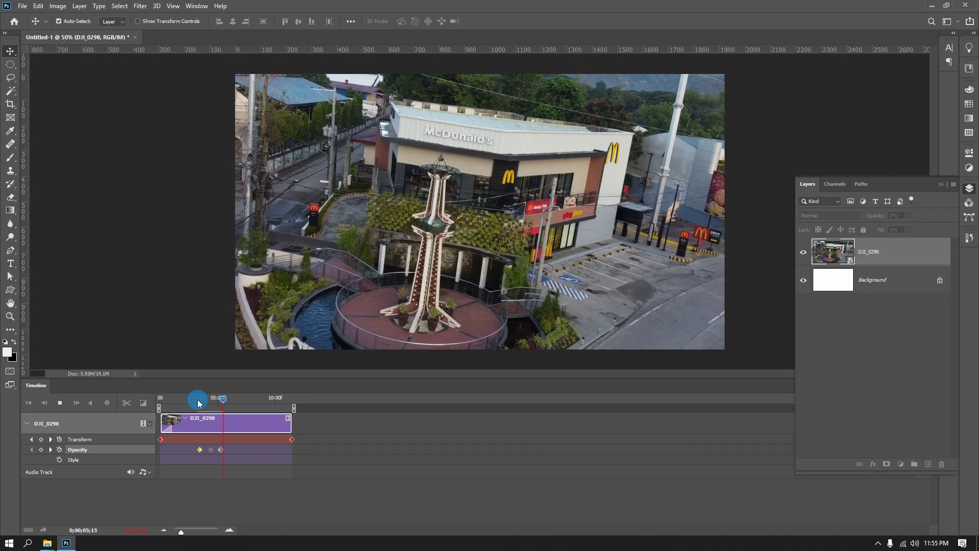
drag(198, 399, 222, 398)
- Delete all opacity keyframes from the DJI_0298 clip
click(77, 462)
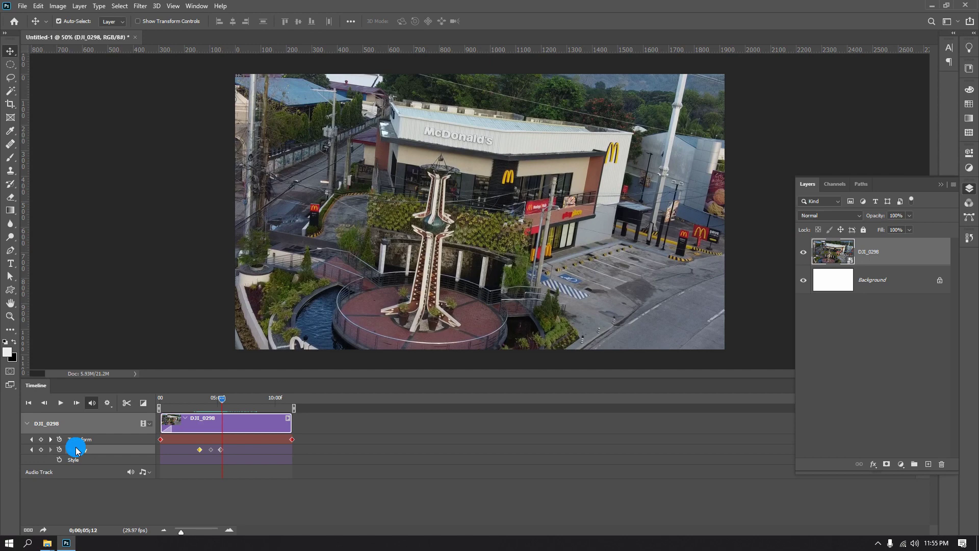
click(70, 462)
click(223, 449)
drag(230, 446, 195, 452)
key(Delete)
- Set the DJI_0298 clip's motion to No Motion and scrub to 0;00;09;29 to check it
drag(217, 404, 185, 401)
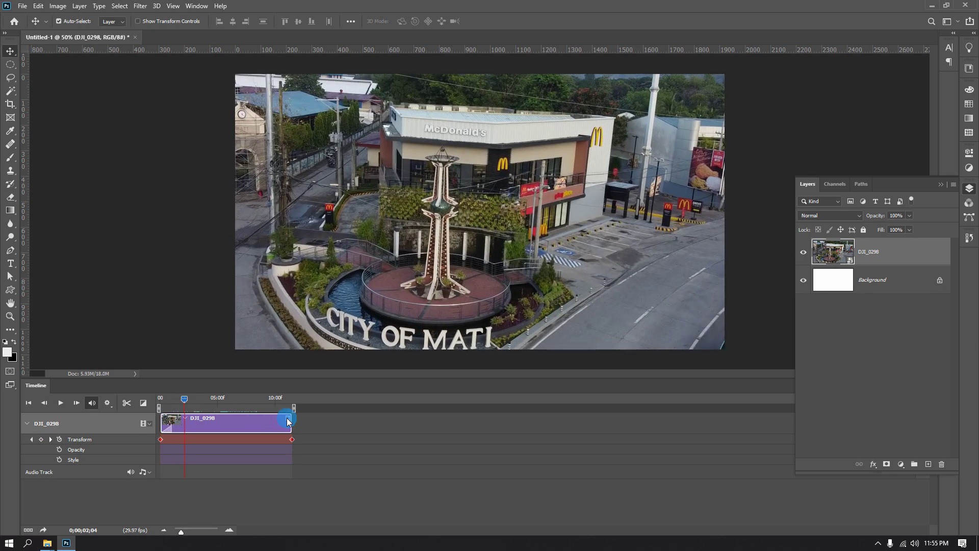
click(289, 419)
click(311, 376)
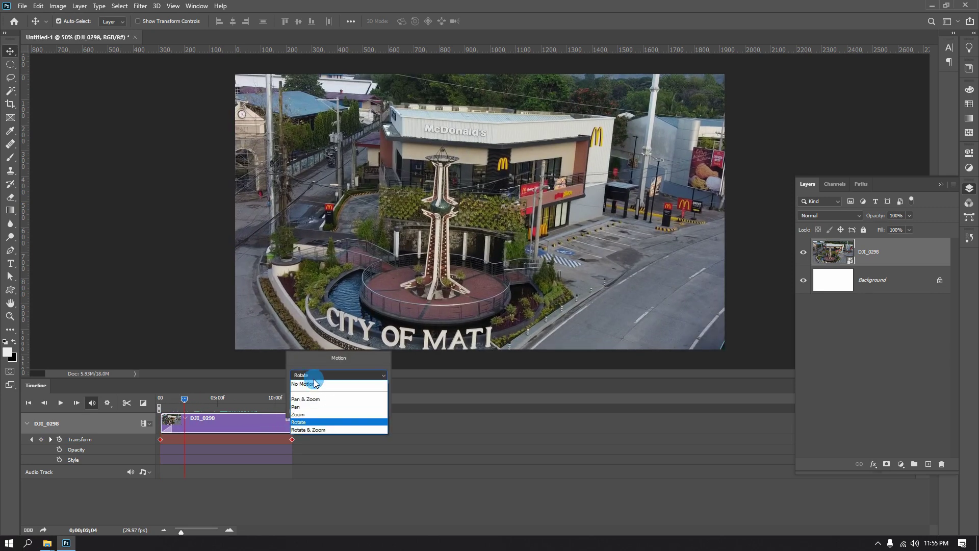
click(313, 383)
click(189, 399)
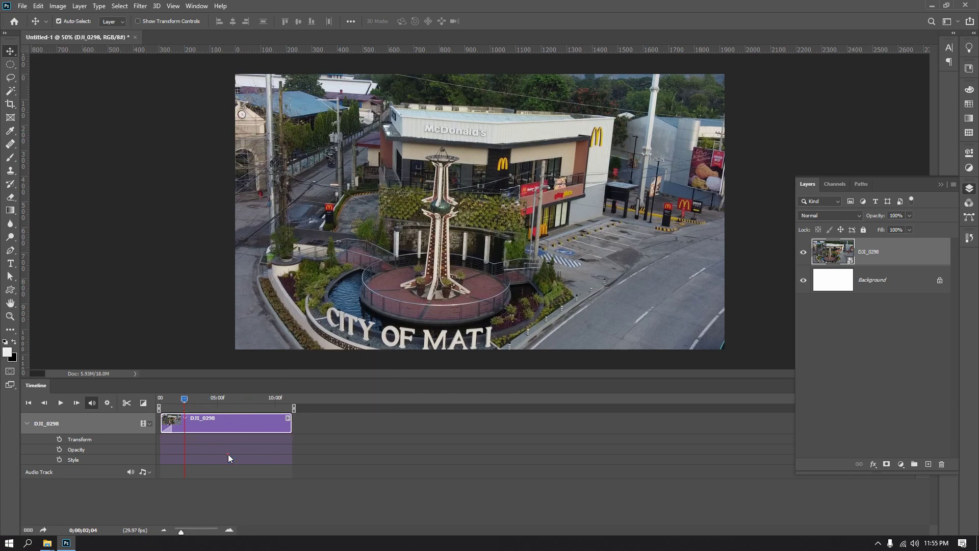
drag(205, 400, 278, 408)
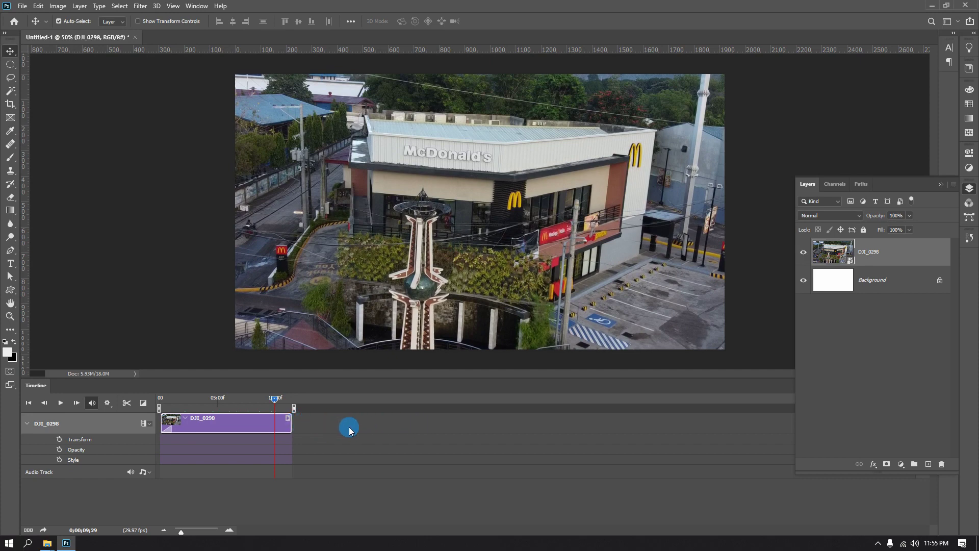
- Check the DJI_0298 track's options and the CovidAerial clips available for adding as media
click(146, 424)
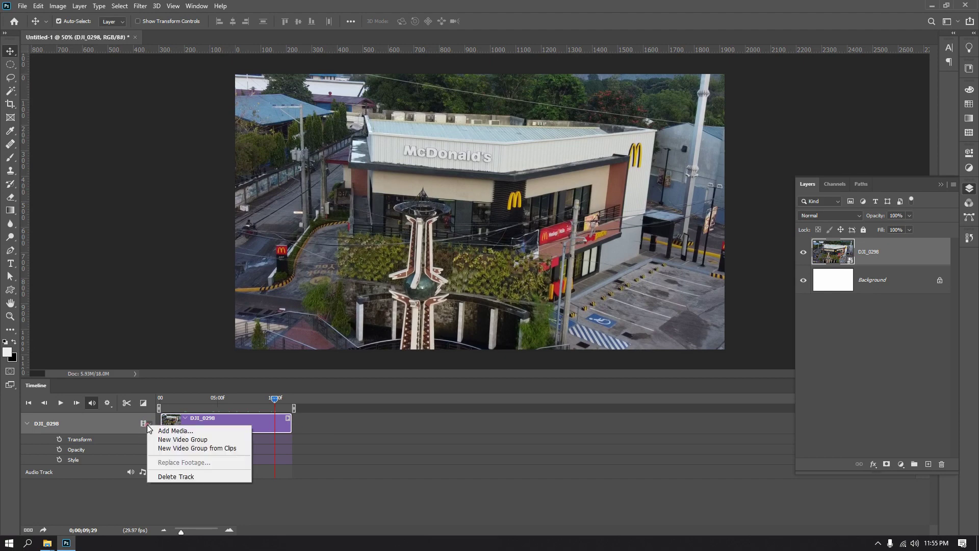
click(678, 436)
click(940, 184)
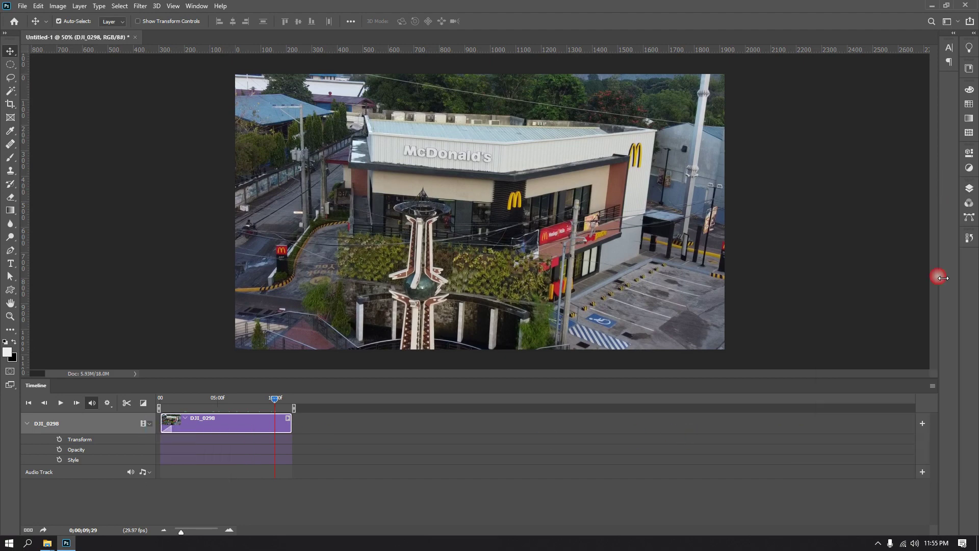
click(923, 423)
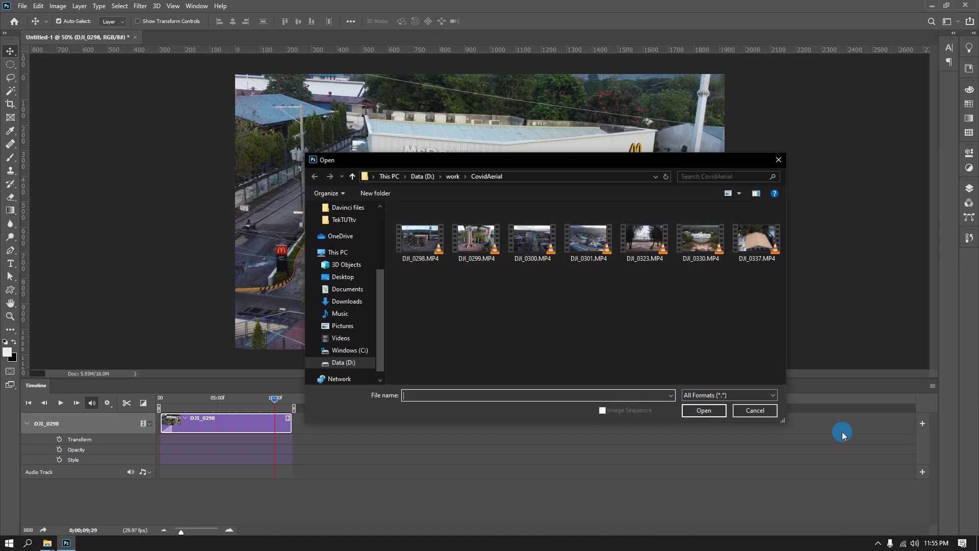
click(755, 411)
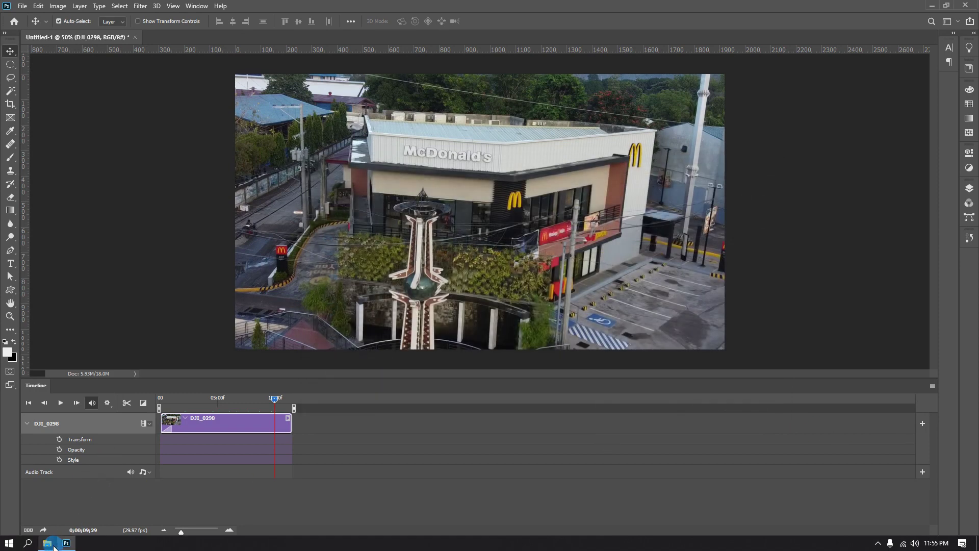
- Place DJI_0323.MP4 from the CovidAerial folder in File Explorer and move its clip onto the DJI_0298 track, directly after that clip
mouse_move(54, 545)
click(137, 515)
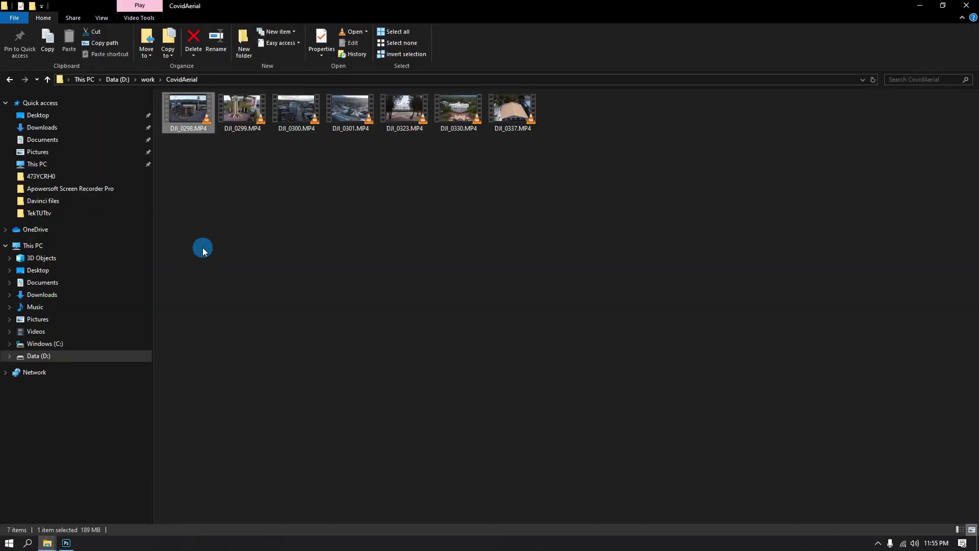
click(402, 113)
drag(402, 113, 457, 213)
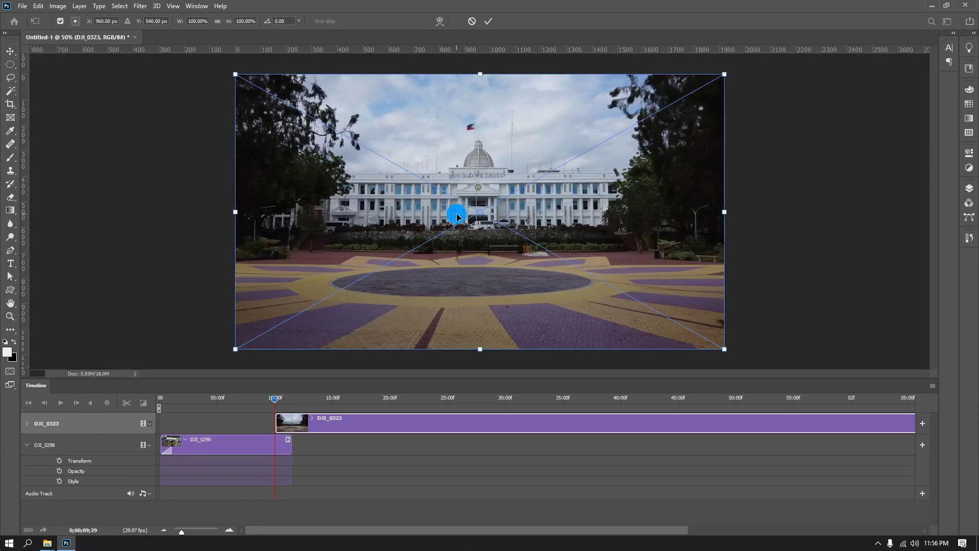
click(300, 444)
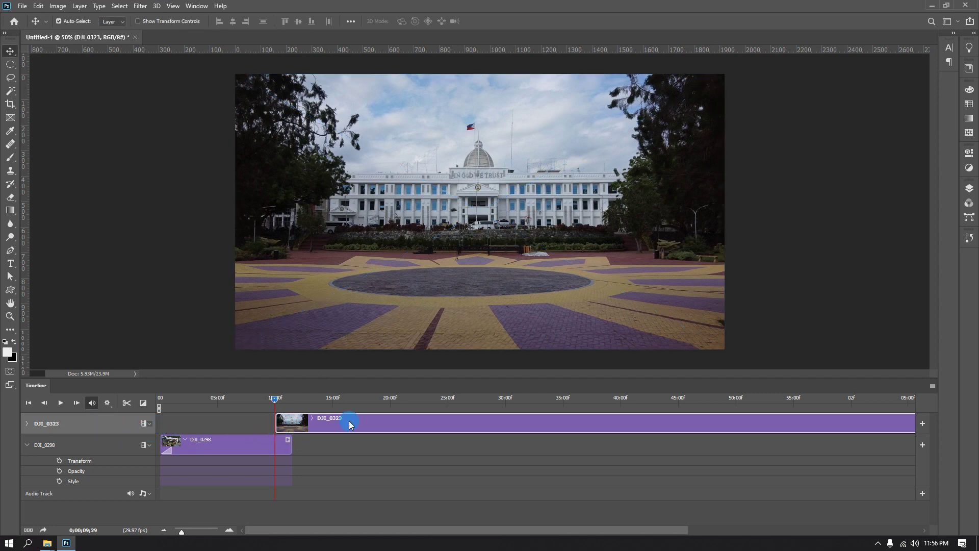
click(969, 189)
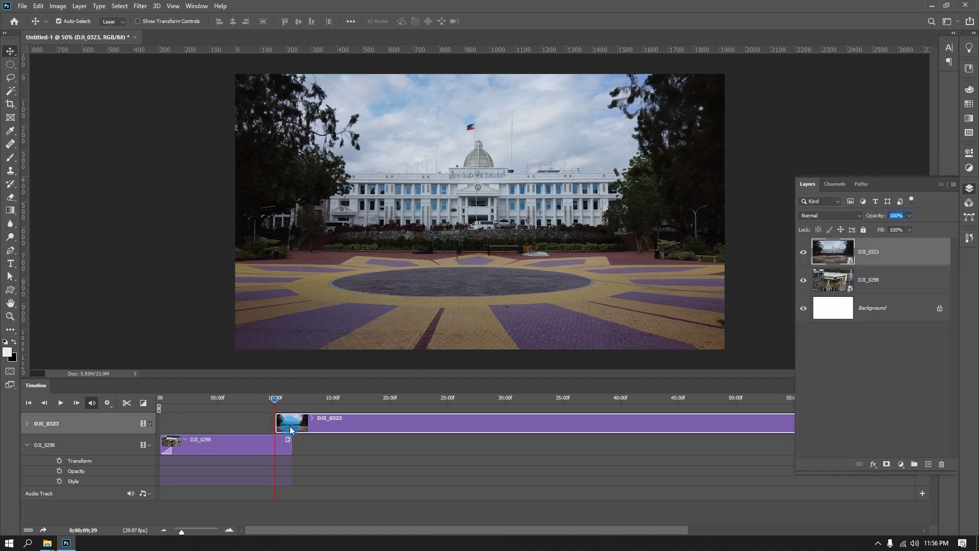
drag(353, 434, 360, 445)
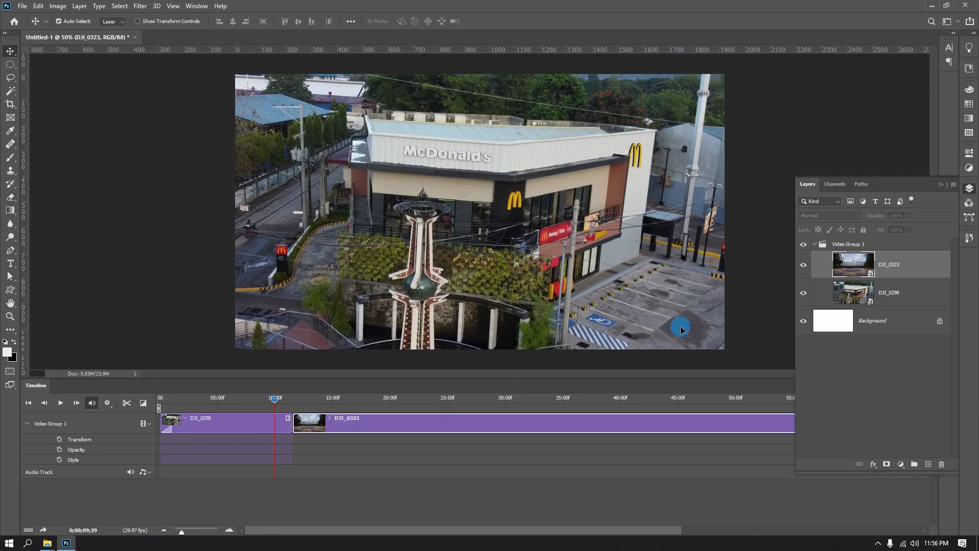
- Rename the video group holding both clips as Drone Shots
click(855, 247)
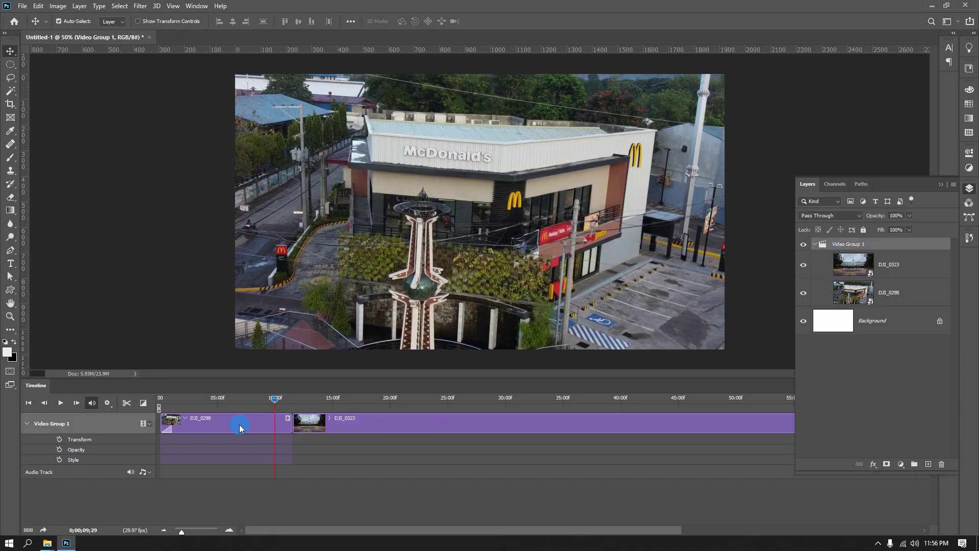
double_click(848, 246)
double_click(848, 245)
text(Drone Shots)
- Move DJI_0298 above DJI_0323 in the Drone Shots group and return it below
click(859, 266)
click(860, 300)
drag(861, 301, 862, 257)
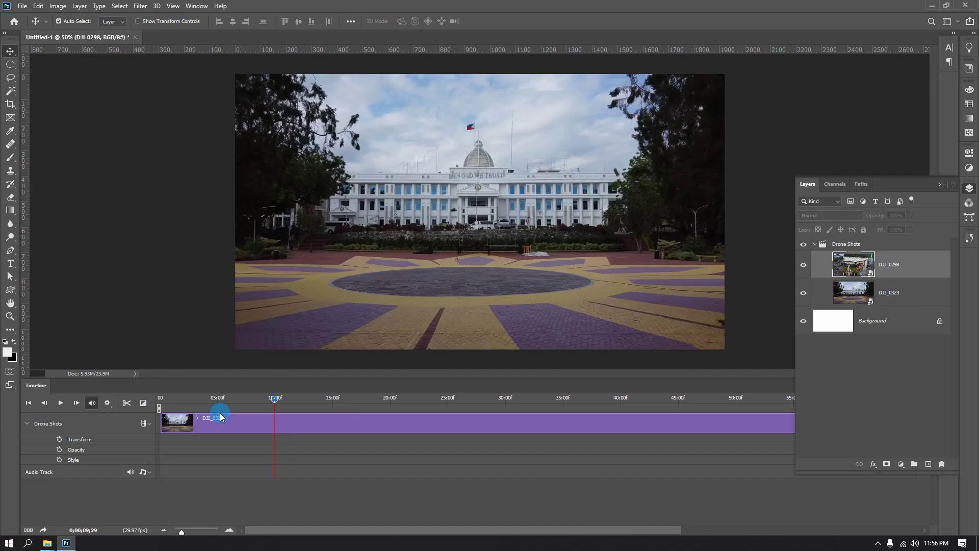
drag(865, 302, 862, 304)
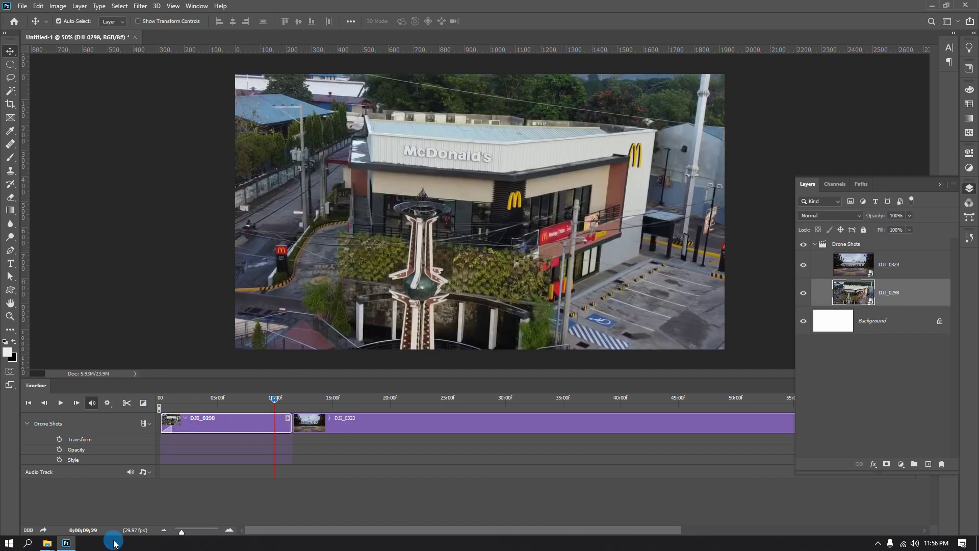
- Move DJI_0298 out of the Drone Shots group onto its own track above and collapse that track's properties
drag(182, 533, 180, 534)
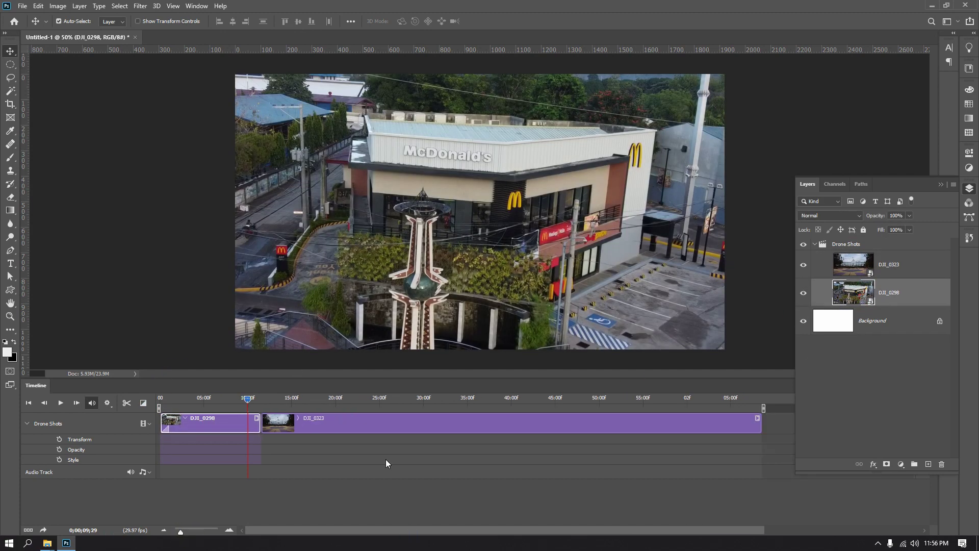
drag(859, 300, 844, 245)
click(26, 423)
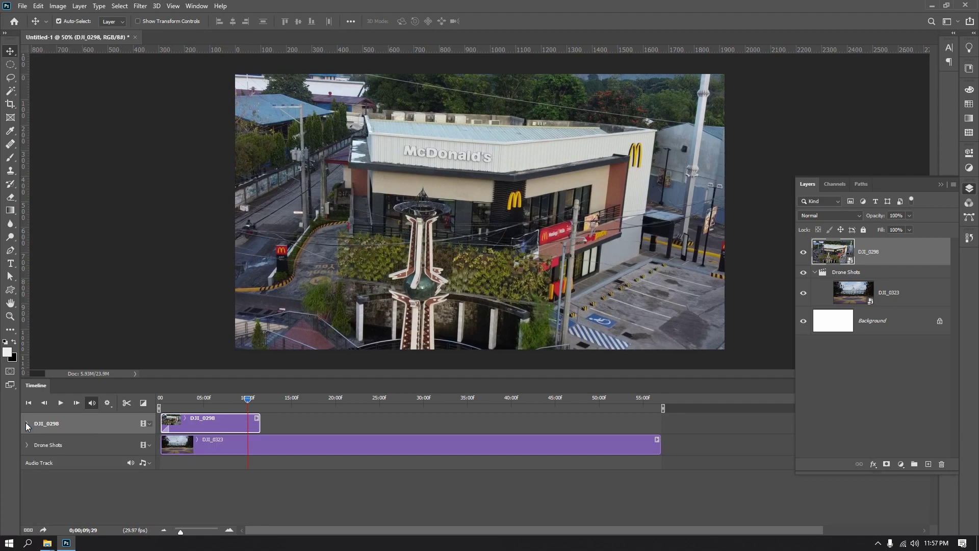
- Shift DJI_0323 to start where DJI_0298 ends, and move DJI_0298 into the Drone Shots group below it
drag(308, 425, 325, 451)
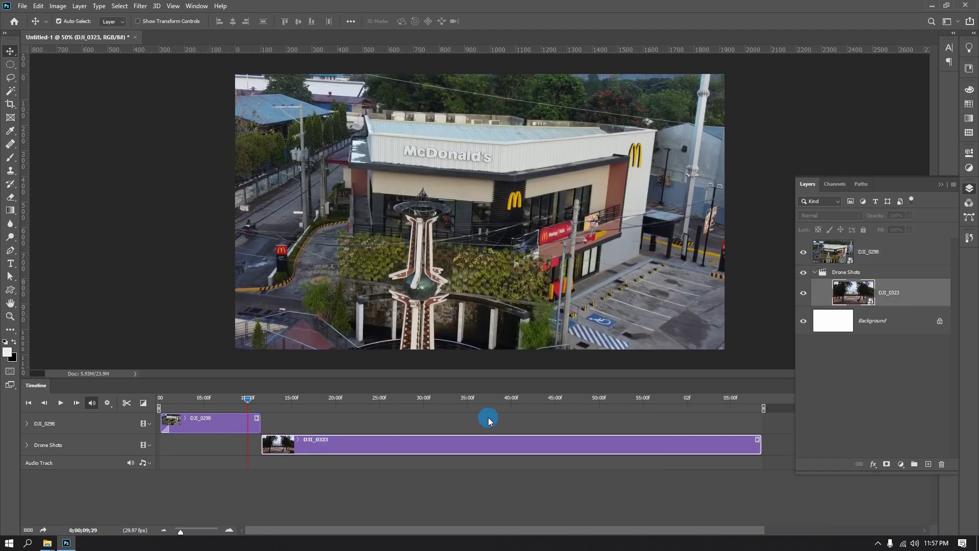
click(842, 250)
drag(842, 250, 867, 299)
- Play across the join of the two clips and trim the start of DJI_0323 up to 0;00;15;17
click(243, 402)
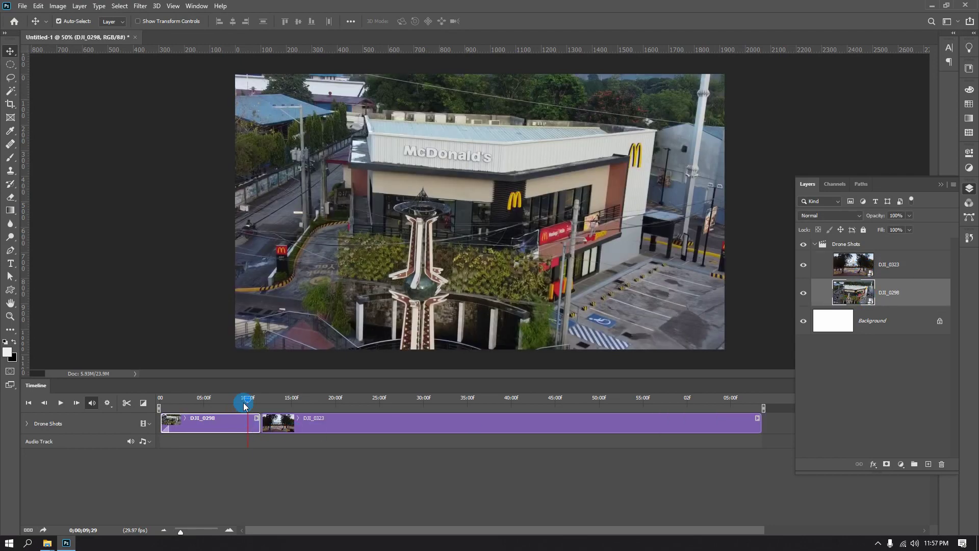
drag(264, 402, 292, 408)
key(space)
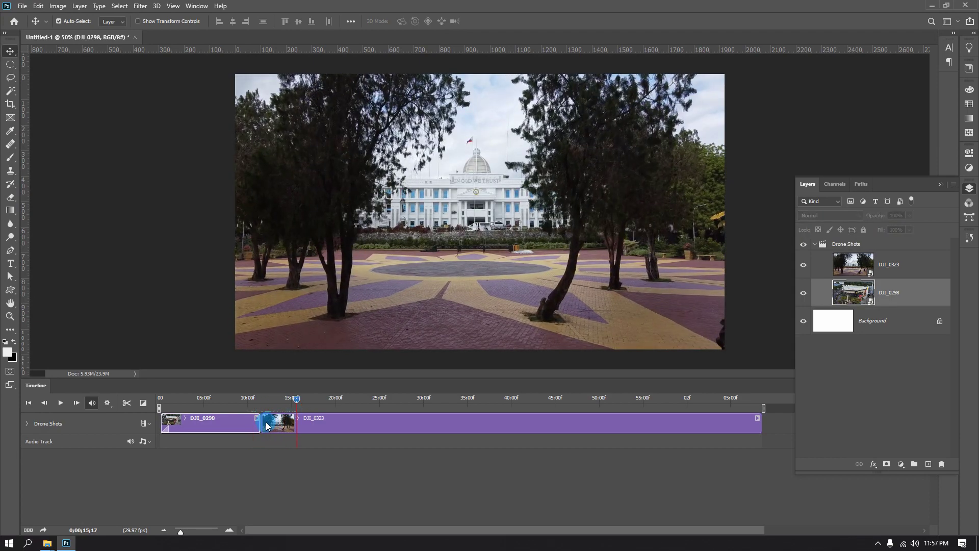
drag(268, 426, 276, 426)
drag(294, 427, 294, 426)
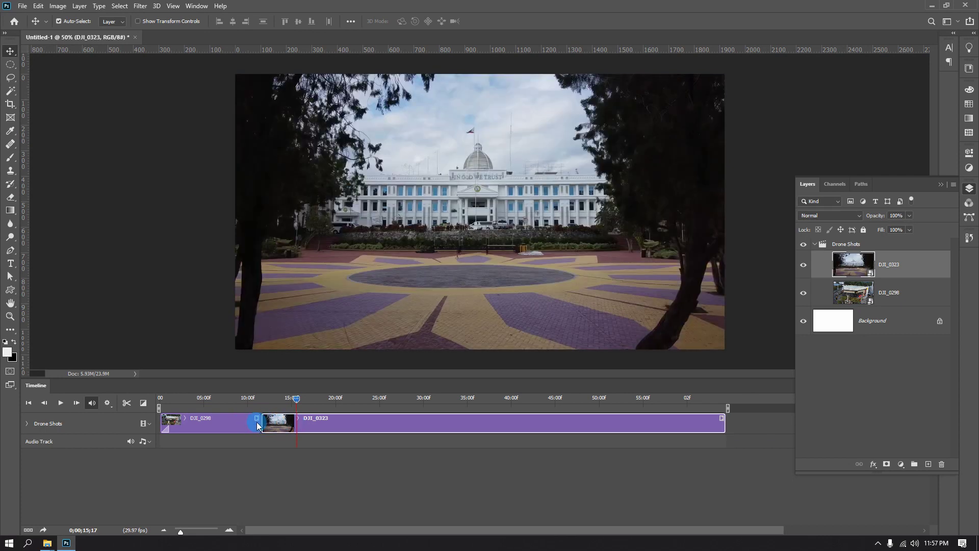
drag(349, 427, 323, 430)
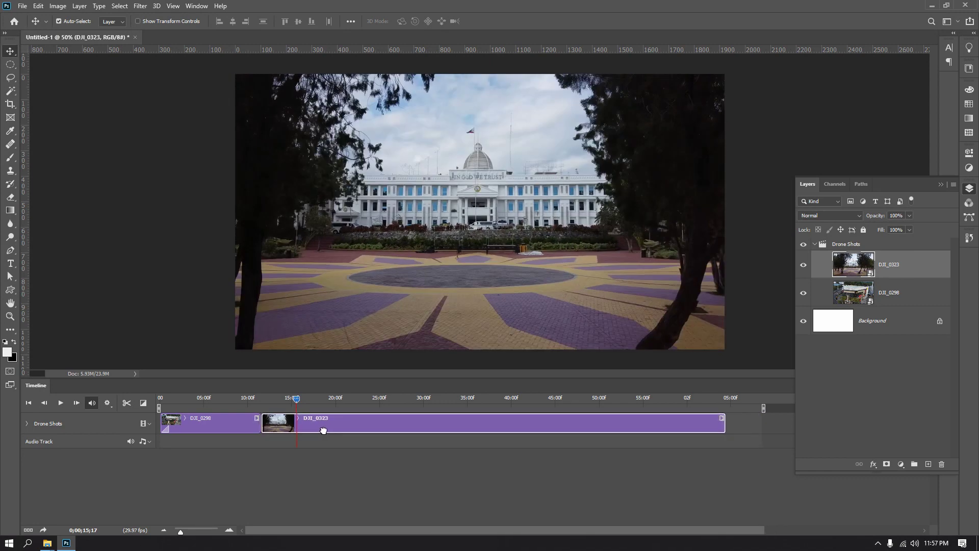
- Trim the end of DJI_0323 back to about 0;00;20;27 and return the playhead to just before the join
drag(299, 404, 343, 407)
click(742, 431)
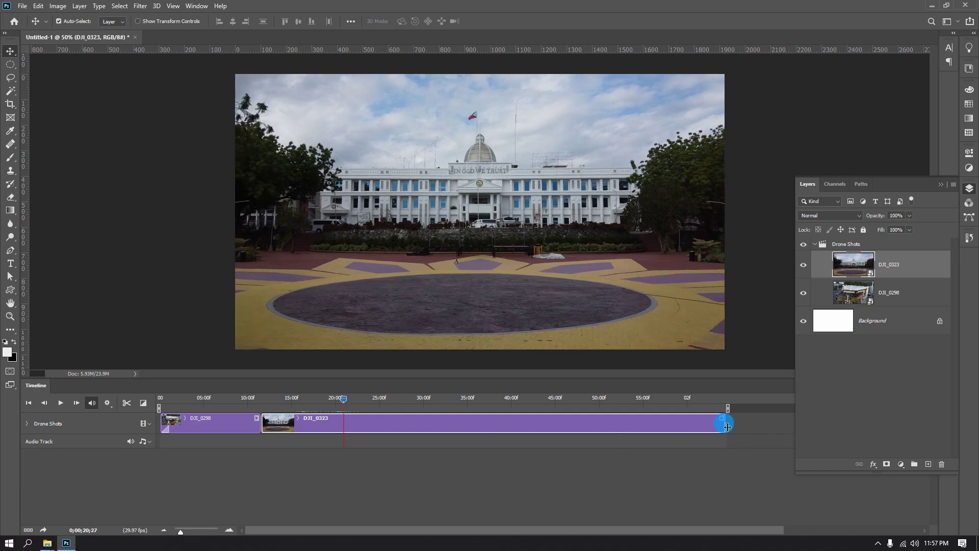
drag(727, 427, 710, 428)
drag(541, 437, 258, 397)
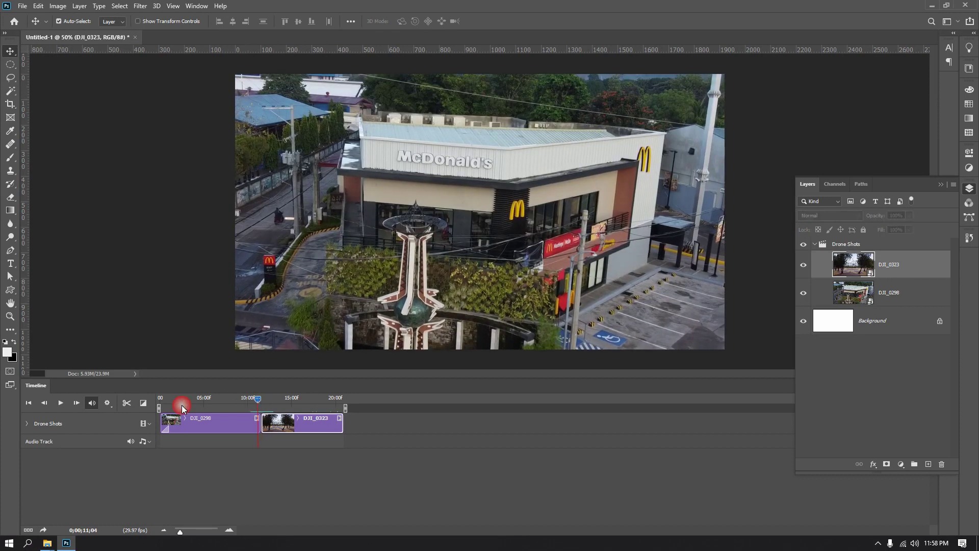
- Apply a 1 s Fade With White transition to the start of DJI_0323, where it meets DJI_0298
click(143, 403)
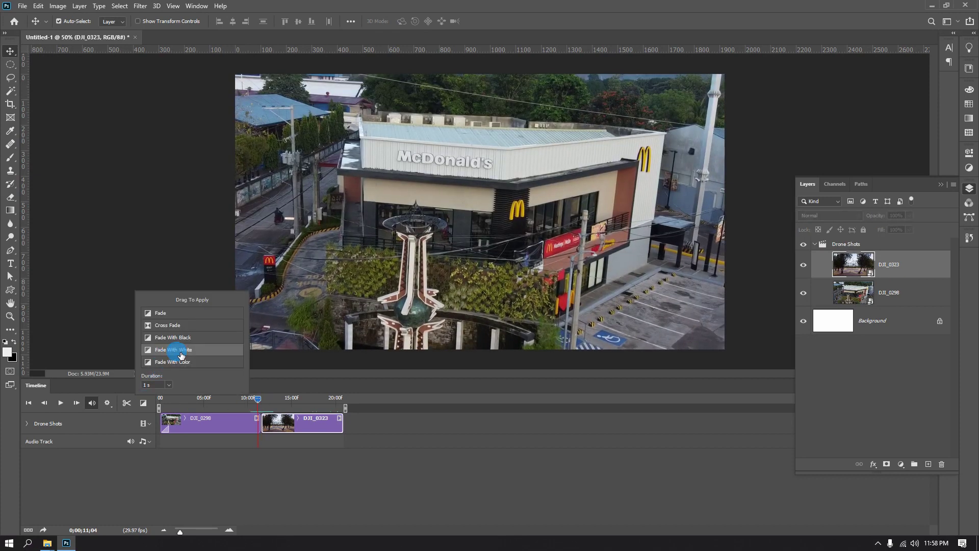
drag(250, 404, 267, 425)
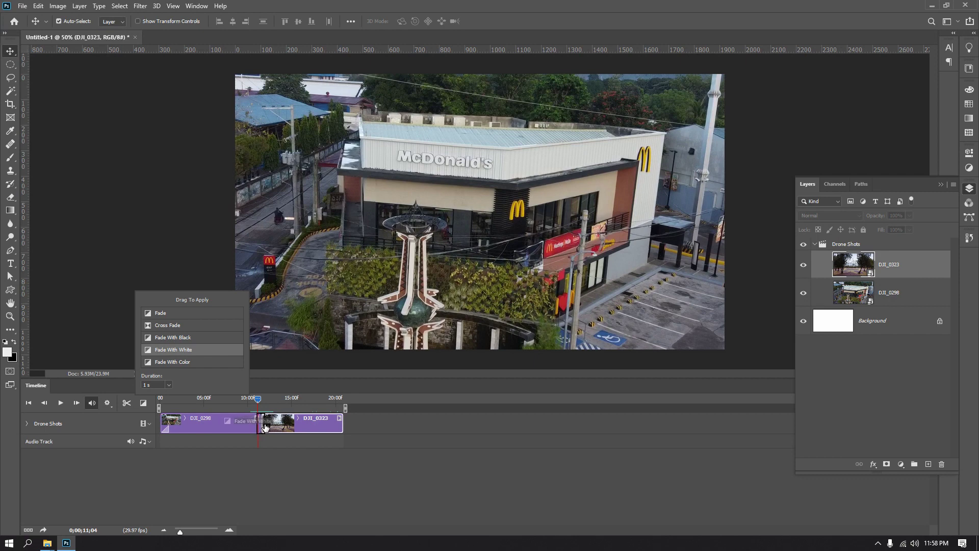
mouse_move(265, 427)
mouse_down()
mouse_move(260, 403)
mouse_move(275, 405)
mouse_move(249, 408)
mouse_up()
- Play the Fade With White transition between the clips and expand the Drone Shots track's properties
key(space)
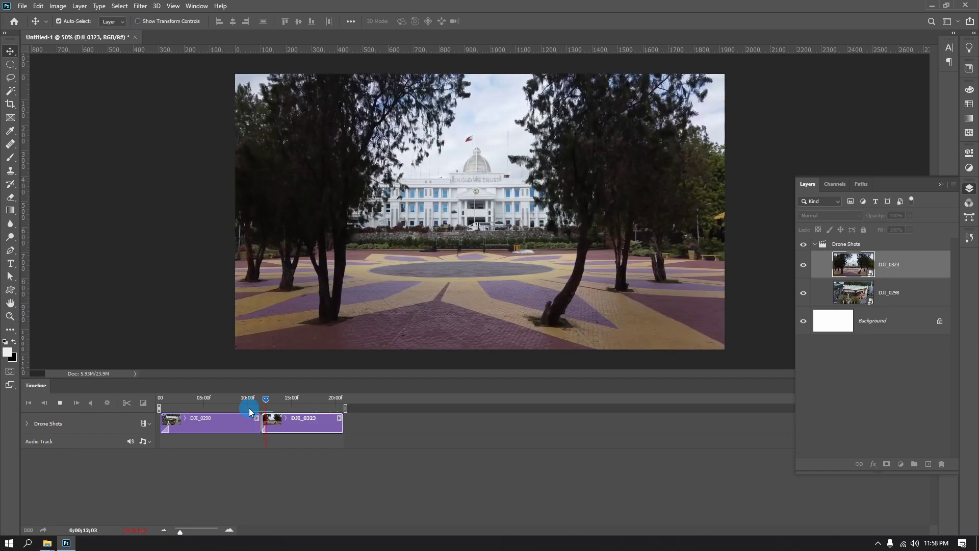
mouse_move(283, 405)
mouse_down()
mouse_move(296, 406)
mouse_move(274, 405)
mouse_up()
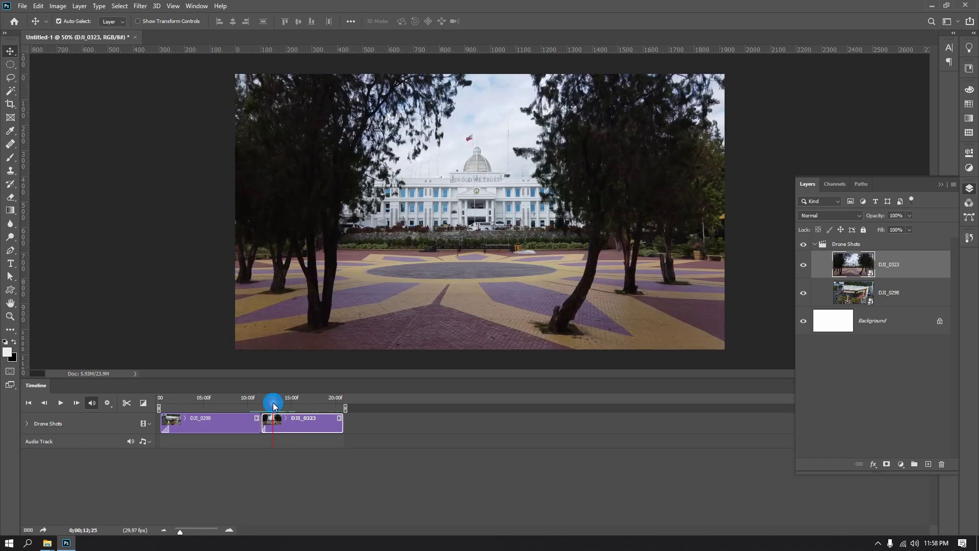
click(27, 423)
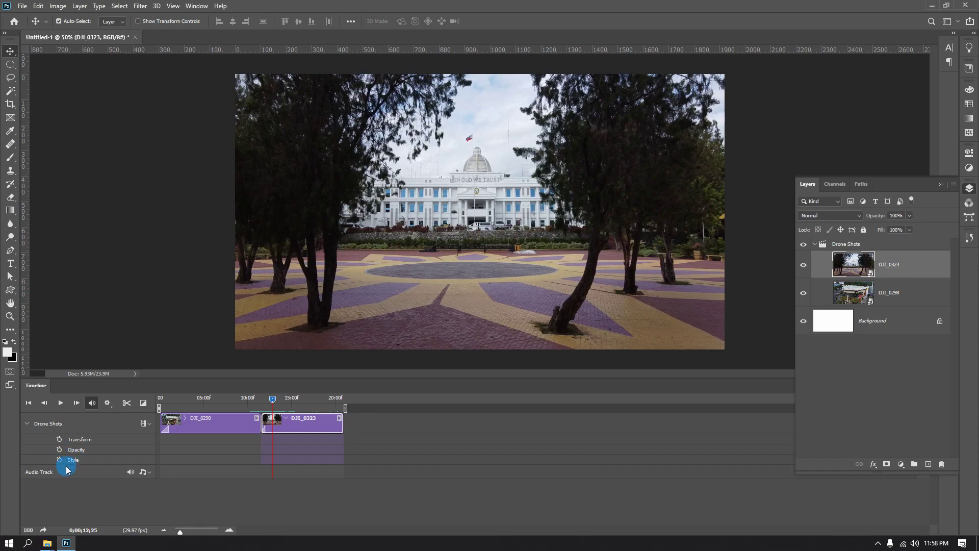
click(267, 399)
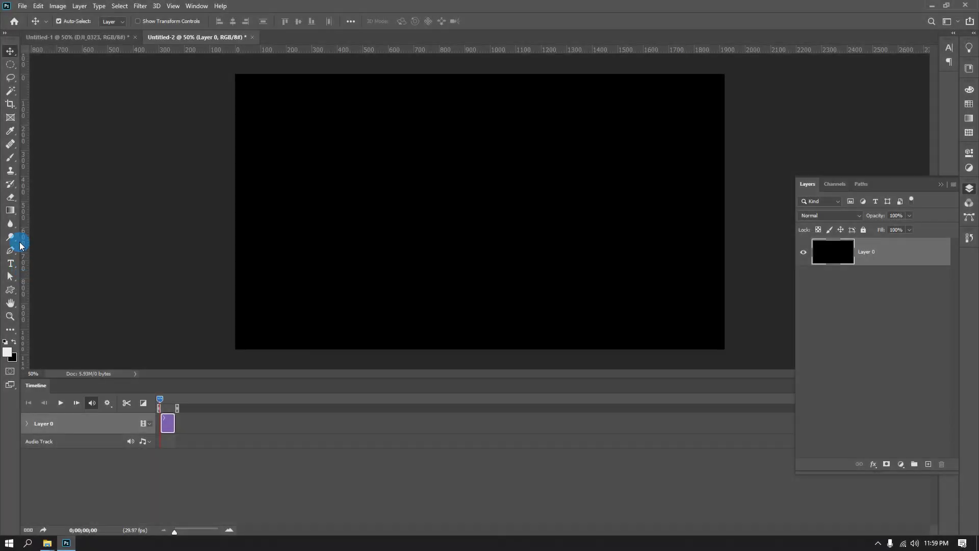
click(11, 290)
right_click(11, 292)
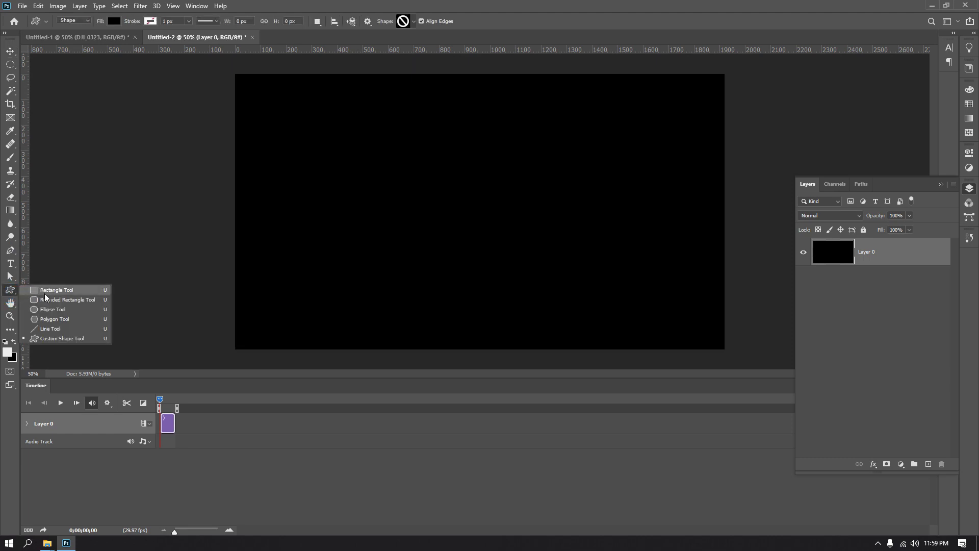
click(47, 321)
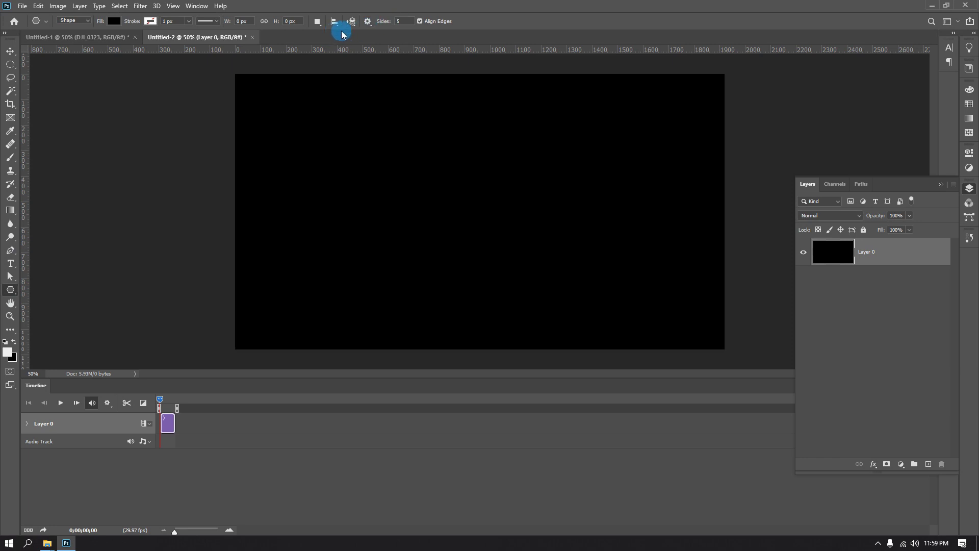
- Draw a five-point star about 639 by 608 px near the middle of the black canvas with the Custom Shape tool
right_click(11, 291)
click(62, 338)
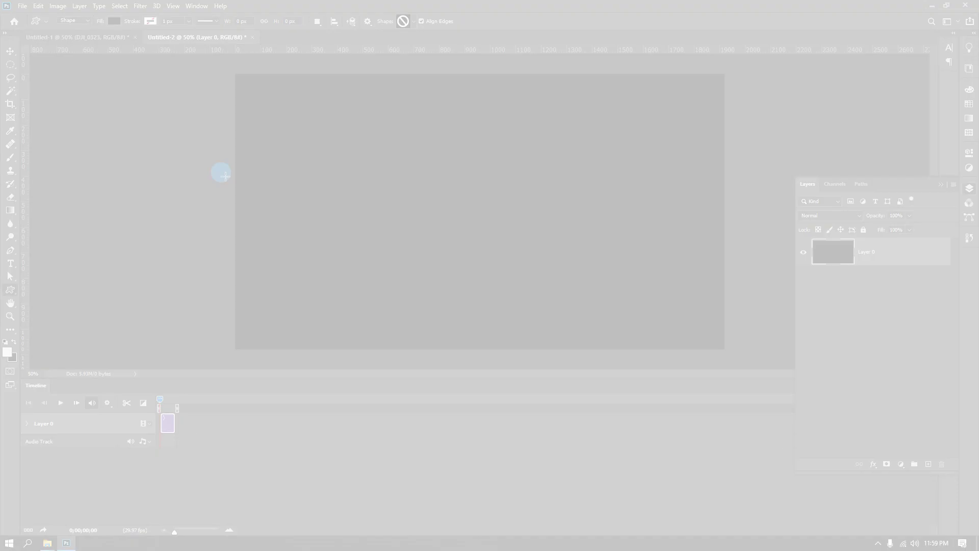
click(417, 129)
click(619, 3)
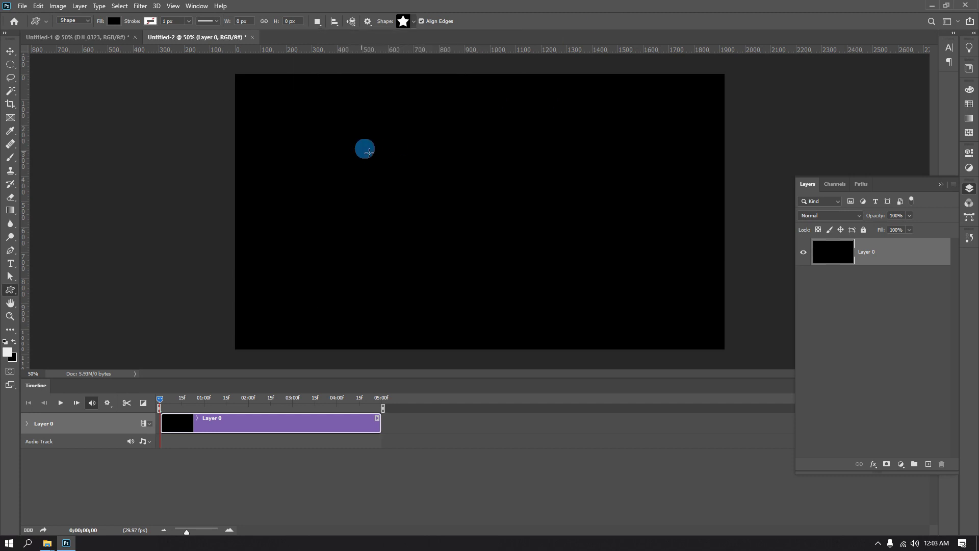
mouse_move(434, 123)
mouse_down()
mouse_move(532, 226)
mouse_move(595, 273)
mouse_move(565, 280)
mouse_move(571, 269)
mouse_move(553, 271)
mouse_up()
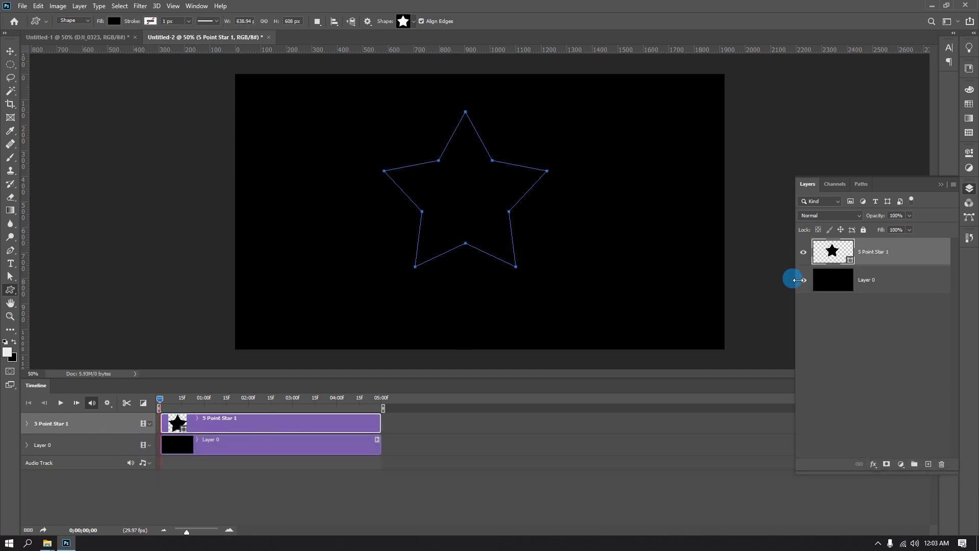
- Change the star shape's fill colour to bright yellow
double_click(834, 257)
click(650, 270)
click(742, 302)
mouse_move(741, 302)
mouse_down()
mouse_move(768, 347)
mouse_move(769, 263)
mouse_up()
click(776, 363)
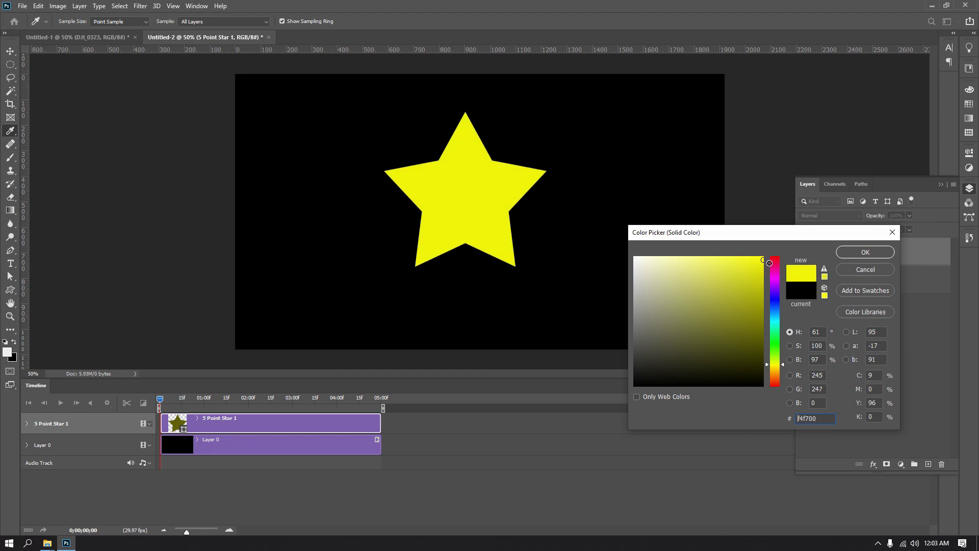
click(850, 252)
click(890, 252)
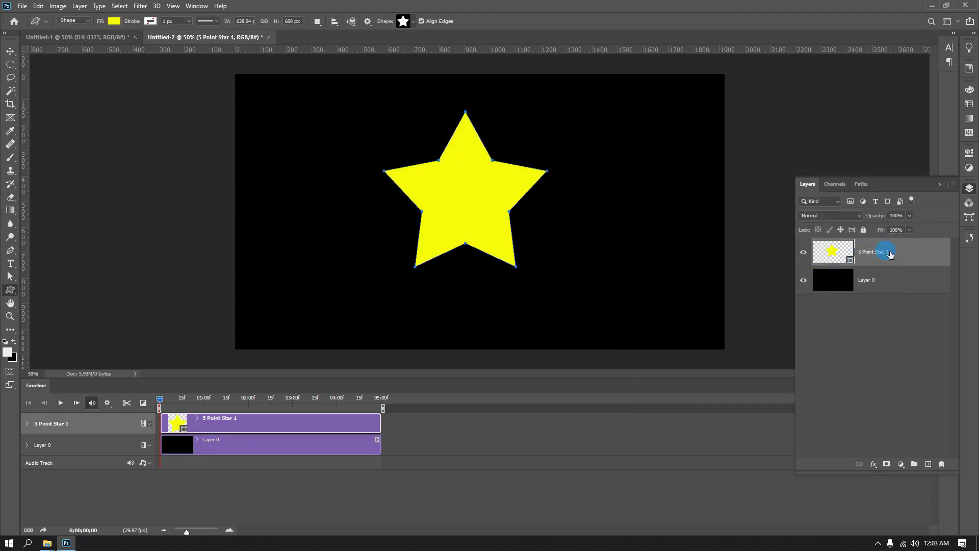
- Expand the star track's properties and add an Outer Glow effect to the star layer
click(27, 425)
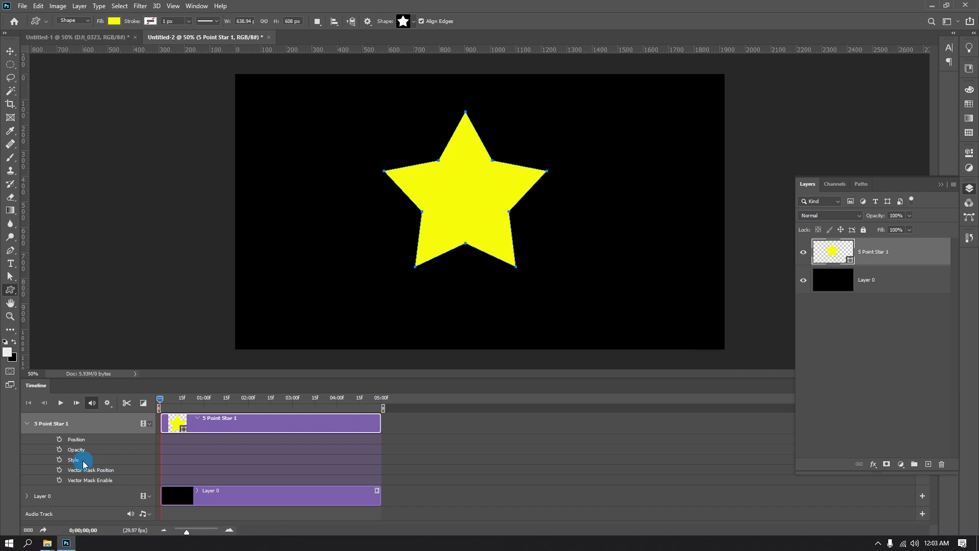
click(874, 464)
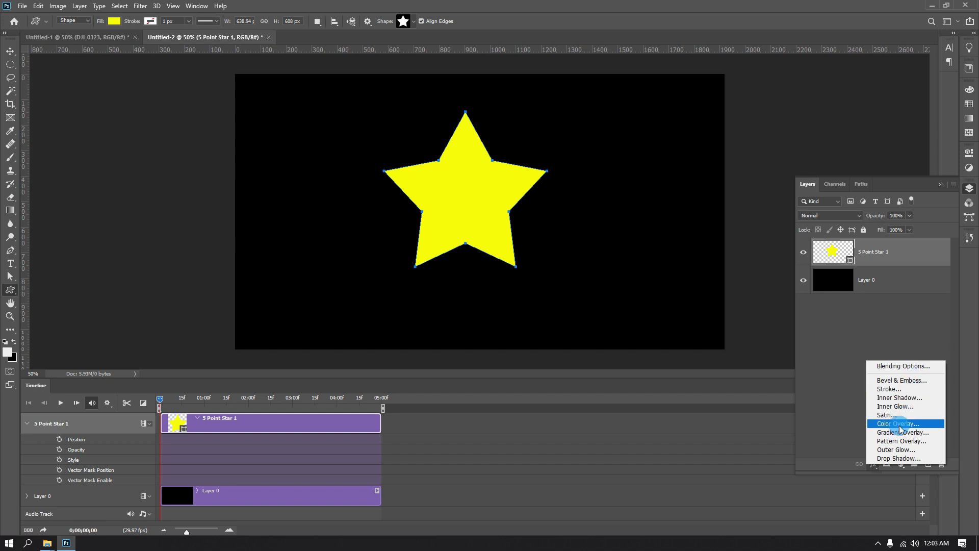
click(897, 451)
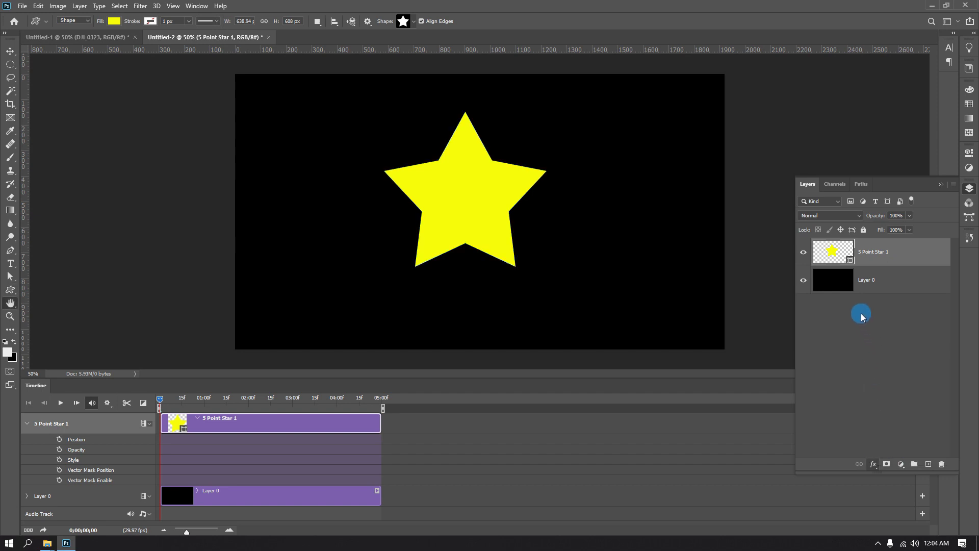
drag(707, 159, 592, 279)
- Set the star's Outer Glow colour to pale yellow #e3f387 and apply the layer style
click(617, 350)
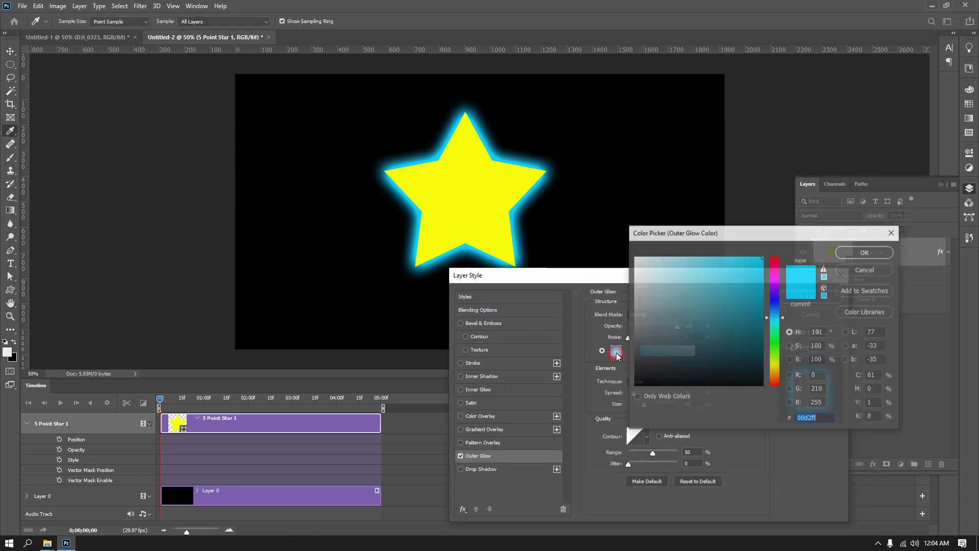
click(775, 362)
mouse_move(679, 277)
mouse_down()
mouse_move(657, 260)
mouse_move(686, 283)
mouse_move(701, 264)
mouse_up()
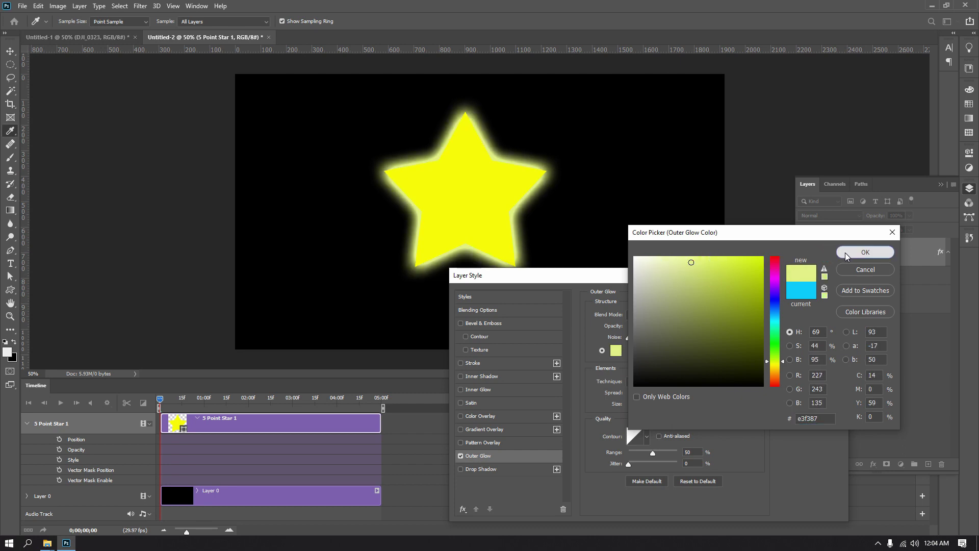
click(866, 252)
drag(643, 278, 686, 242)
click(828, 263)
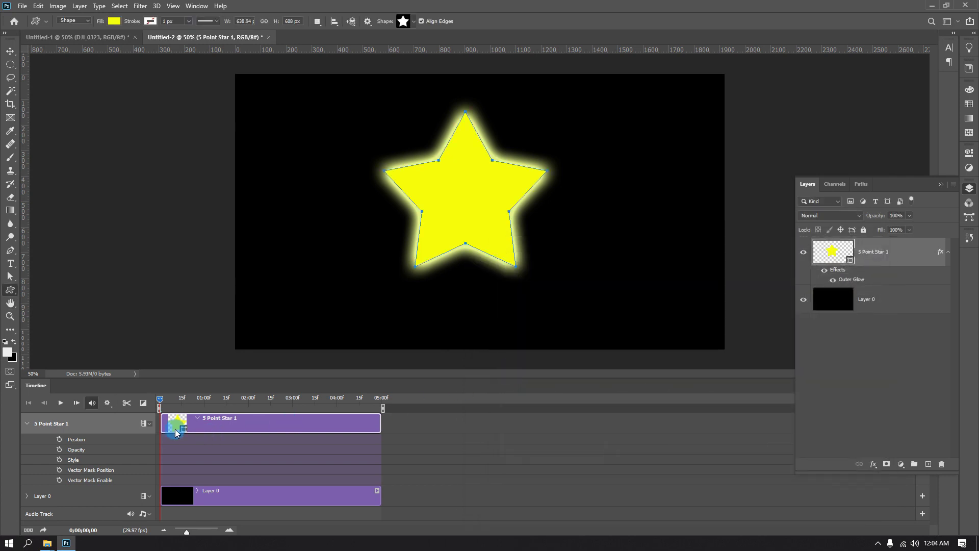
- Set the star's Outer Glow size to 0 px and add a Style keyframe at the start of the timeline
double_click(942, 252)
click(858, 279)
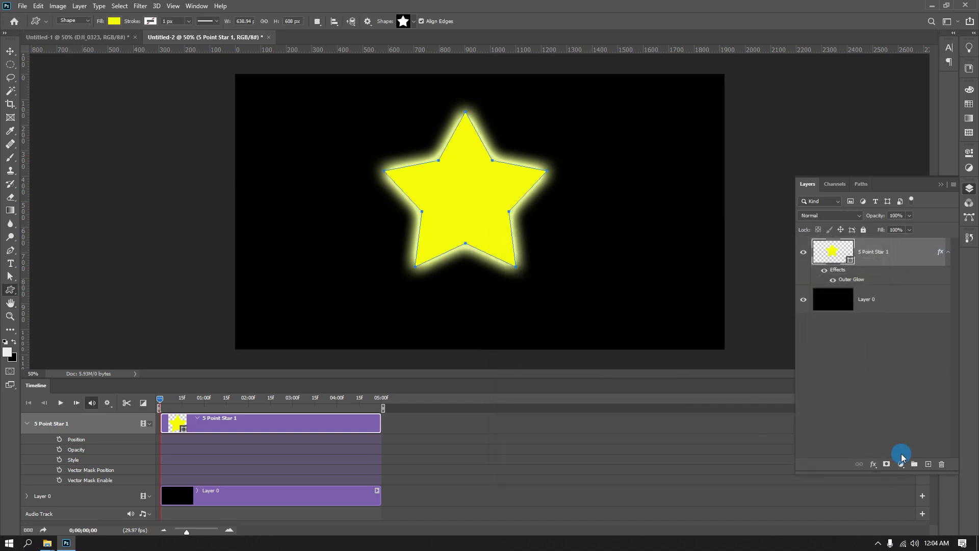
double_click(858, 280)
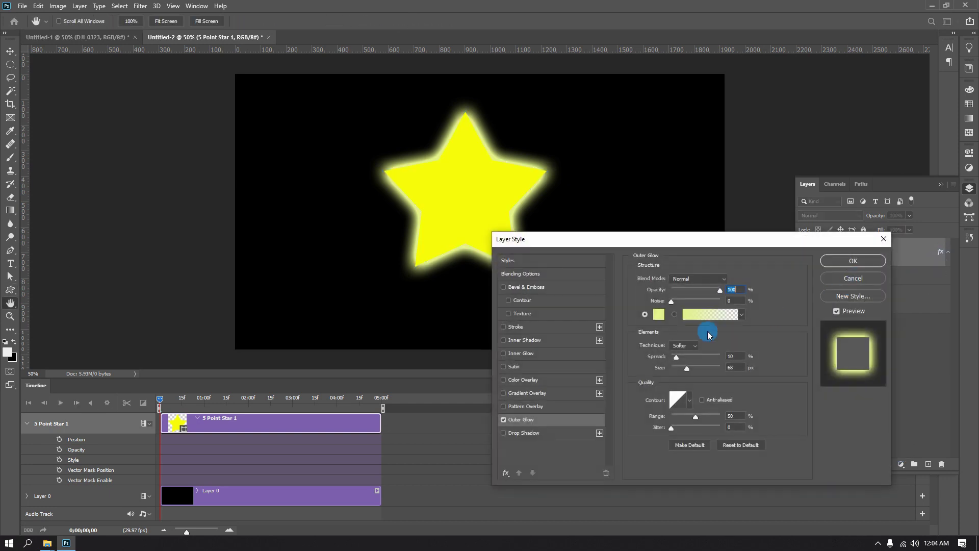
drag(686, 369, 671, 368)
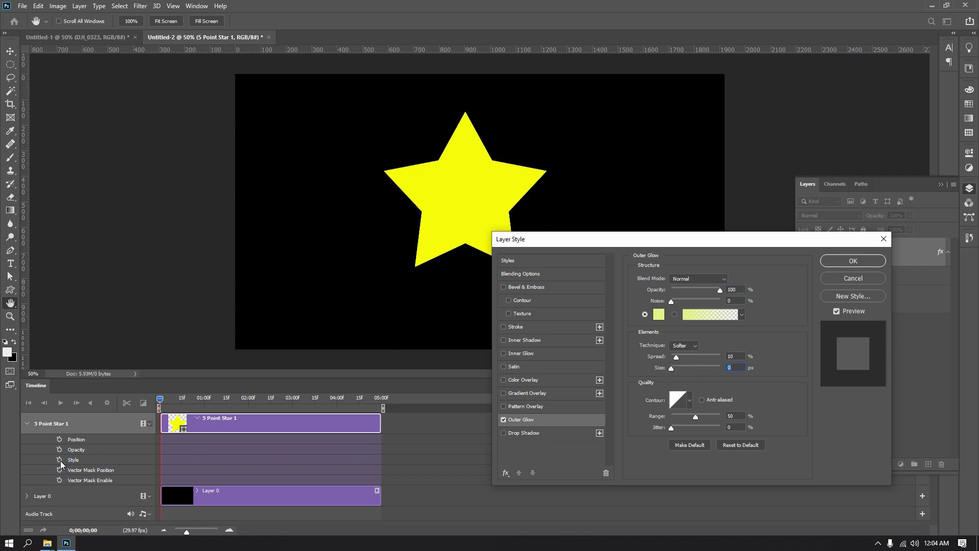
click(852, 261)
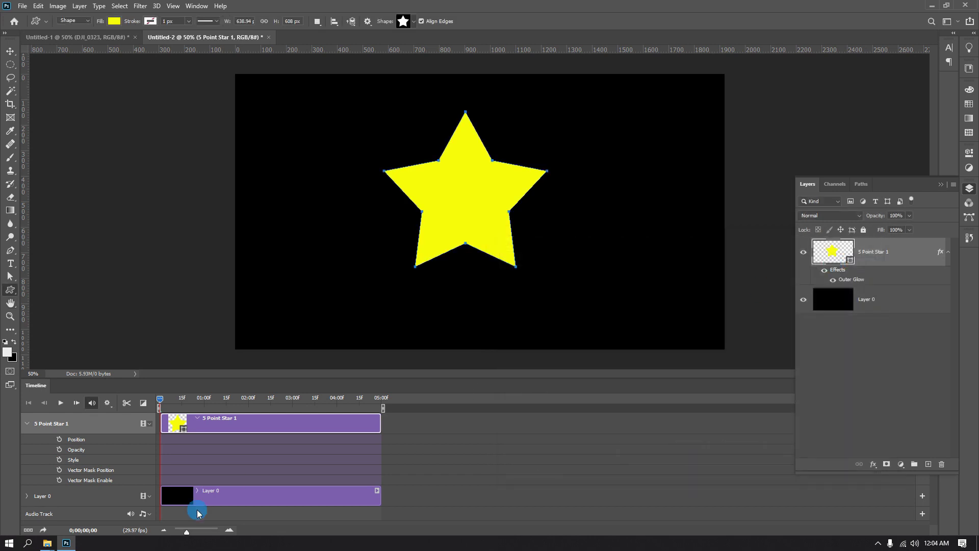
click(59, 460)
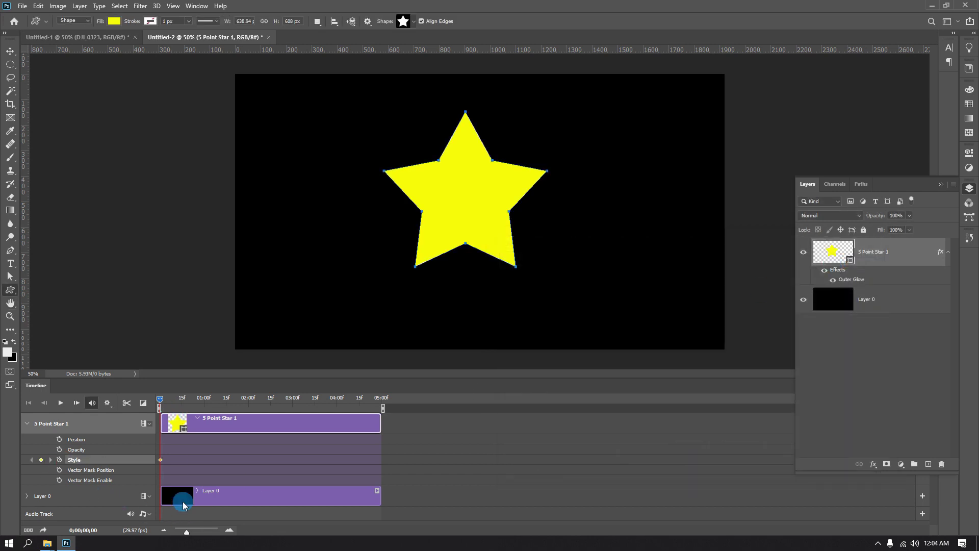
- Create a second Style keyframe at 0;00;00;10 by setting the star's Outer Glow size to 147 px
drag(188, 533, 207, 534)
click(259, 407)
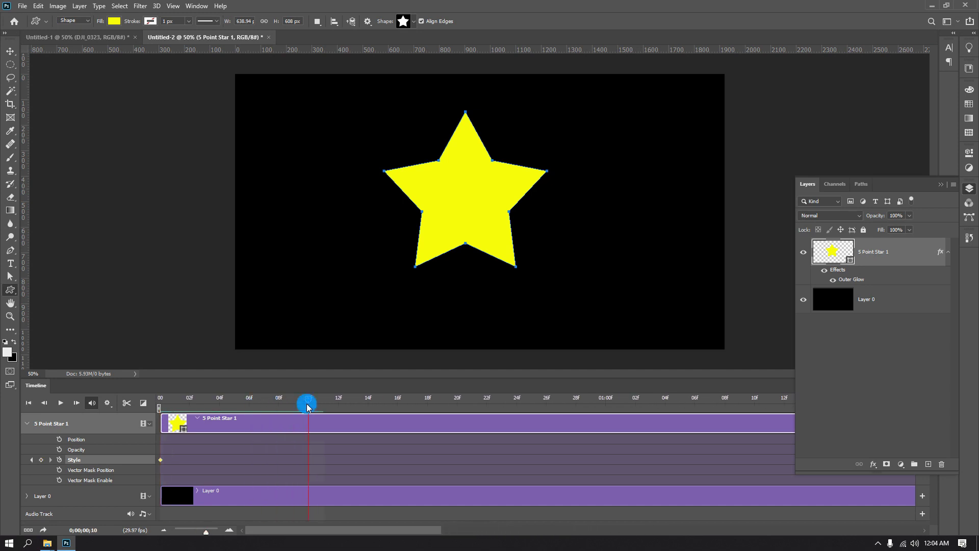
double_click(862, 281)
click(673, 369)
drag(674, 372, 702, 375)
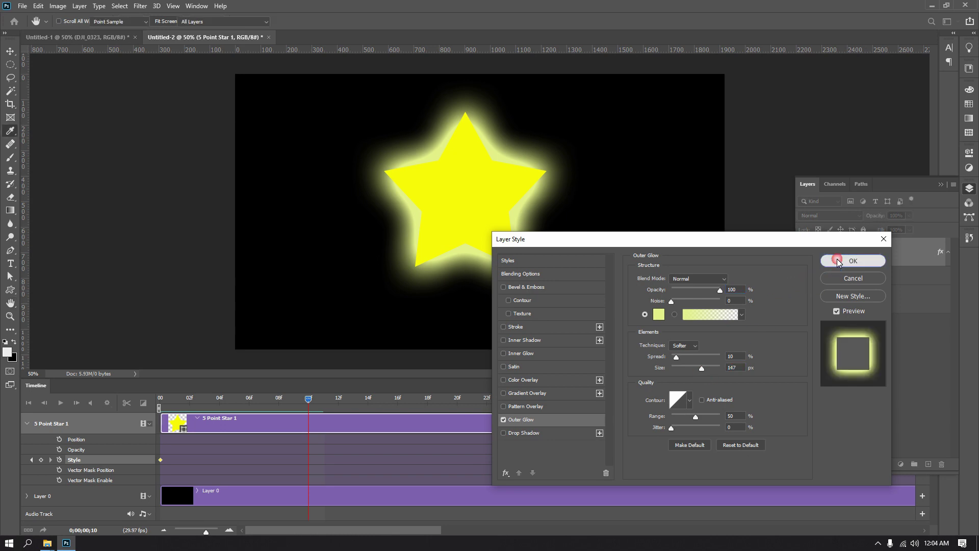
click(838, 261)
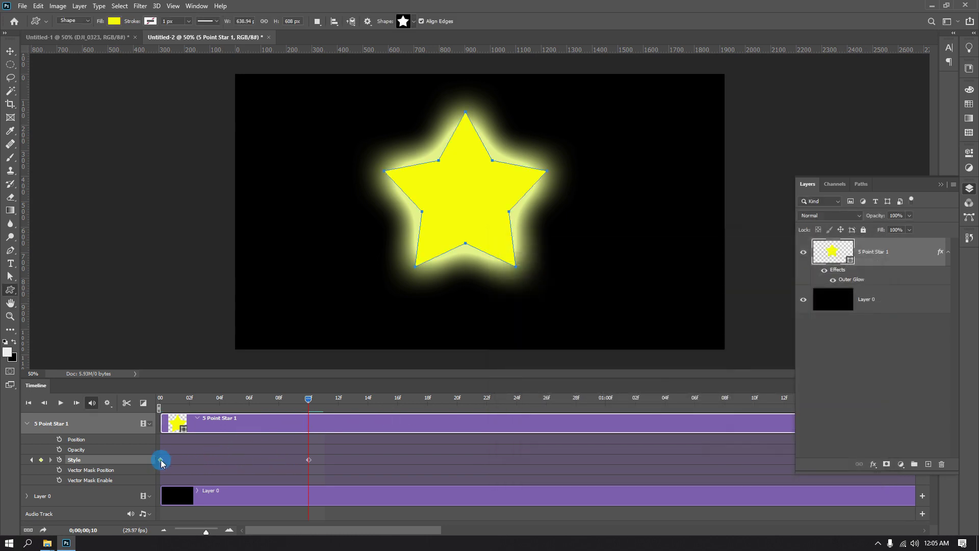
- Copy the star's Style keyframe from the start of the timeline and paste it onto a new Style keyframe at 0;00;00;20
click(164, 458)
right_click(161, 459)
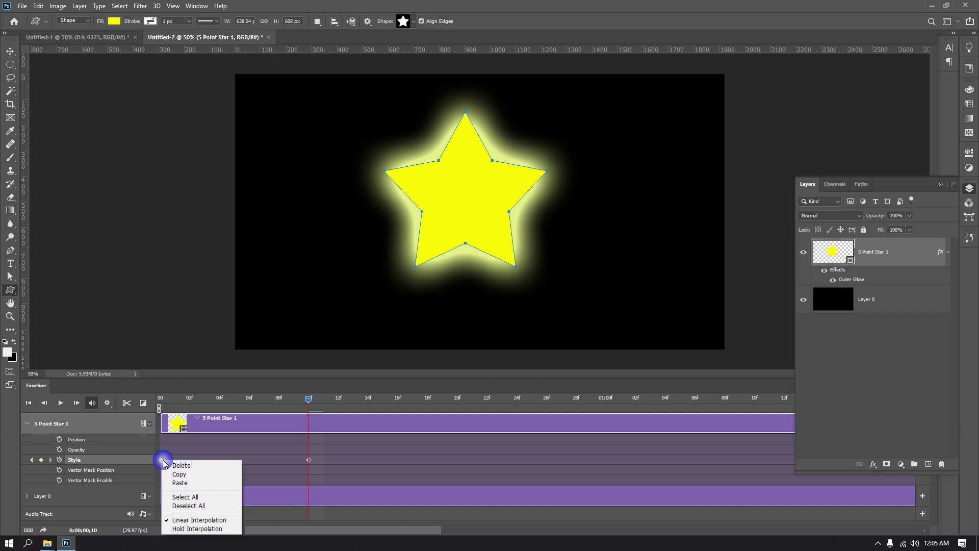
click(184, 478)
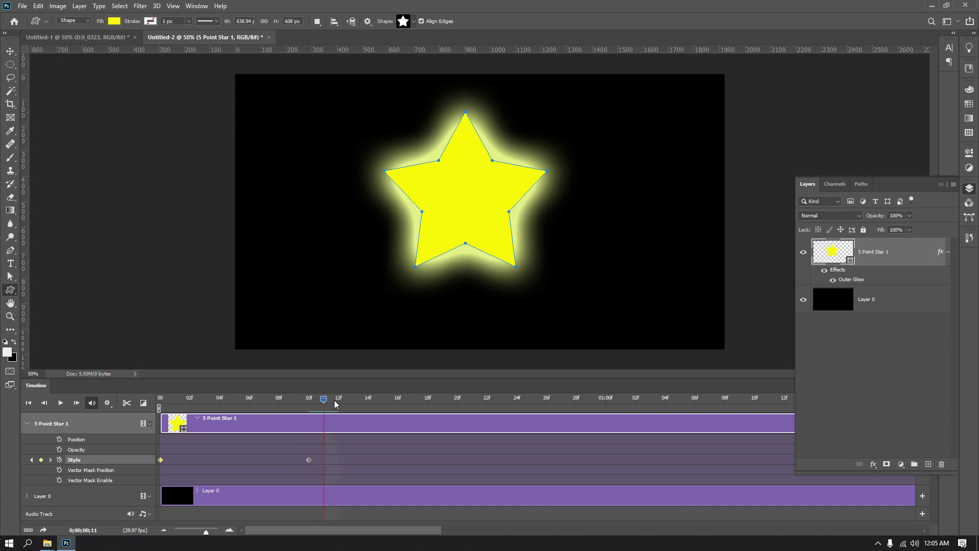
click(458, 403)
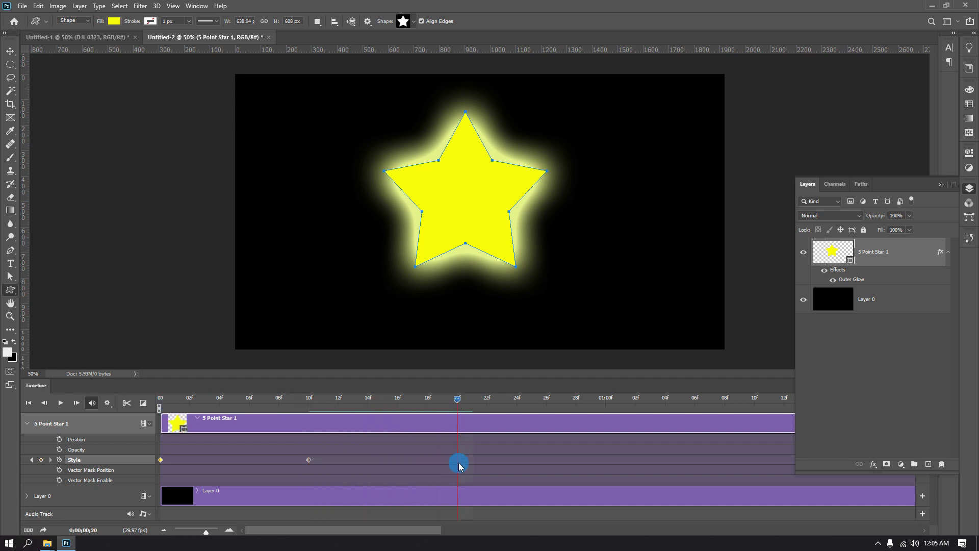
right_click(464, 463)
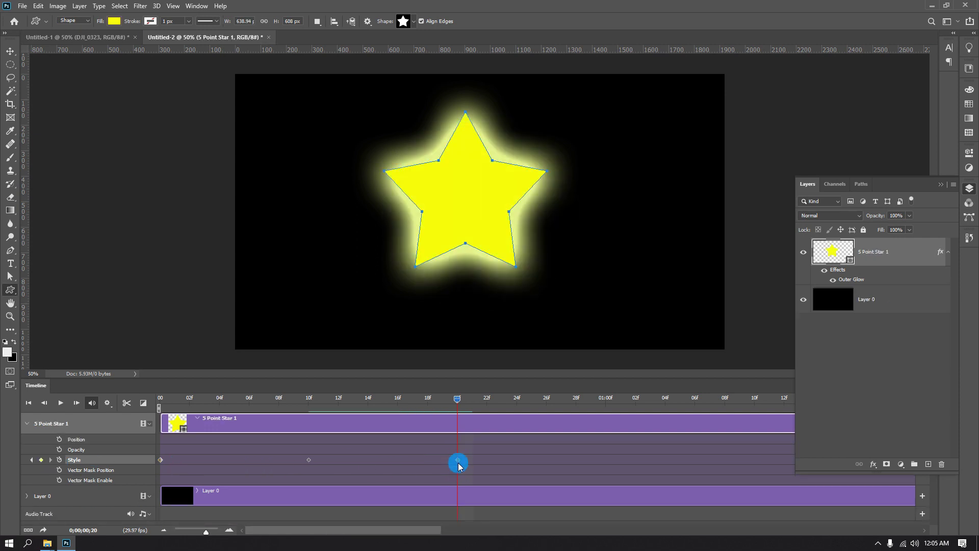
right_click(458, 461)
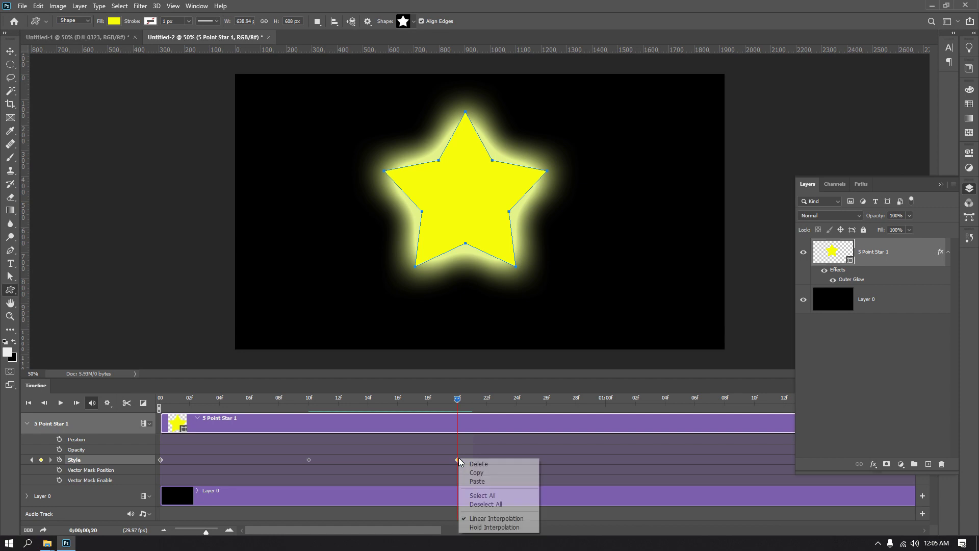
click(468, 482)
click(458, 421)
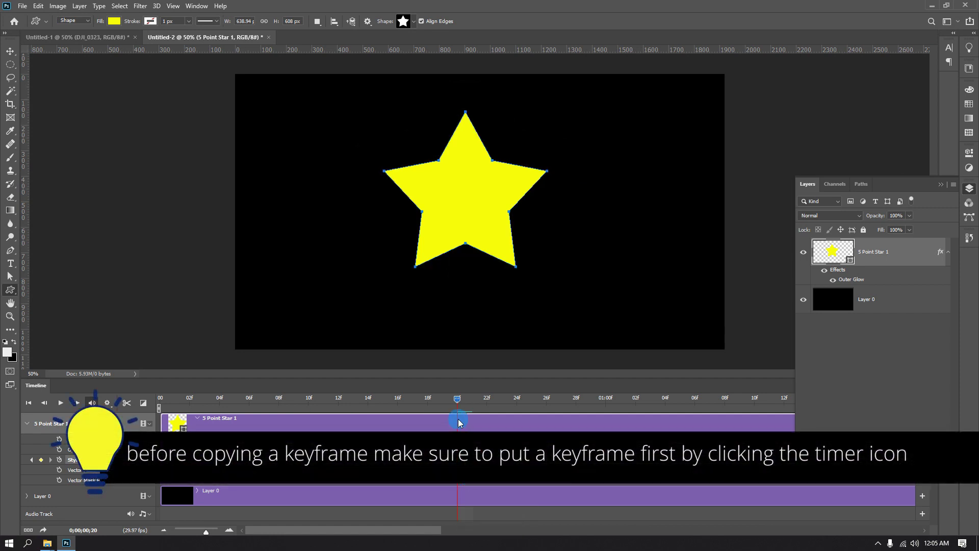
- Copy the star's Style keyframe from 0;00;00;10 and paste it onto a new Style keyframe at 0;00;00;28
drag(457, 403, 483, 421)
click(835, 367)
click(443, 391)
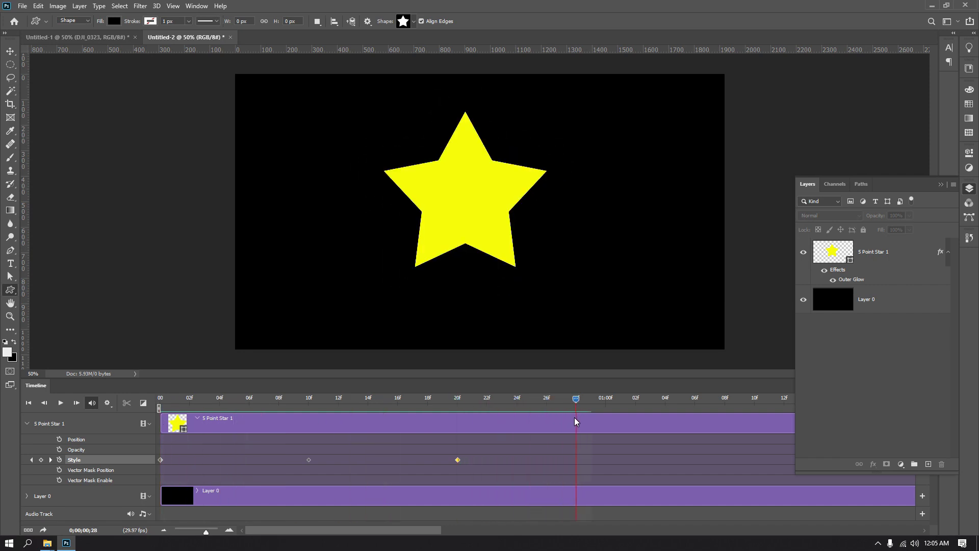
click(309, 460)
right_click(309, 459)
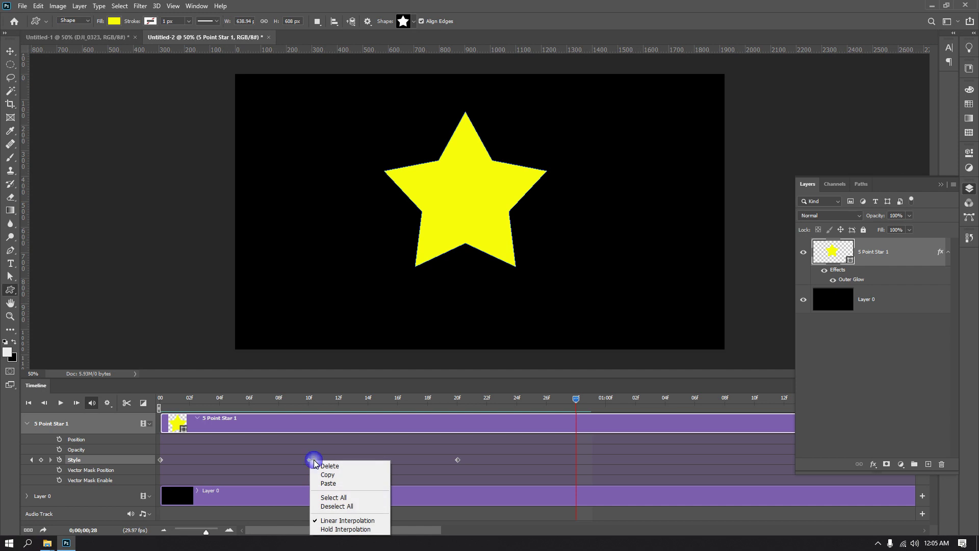
click(324, 483)
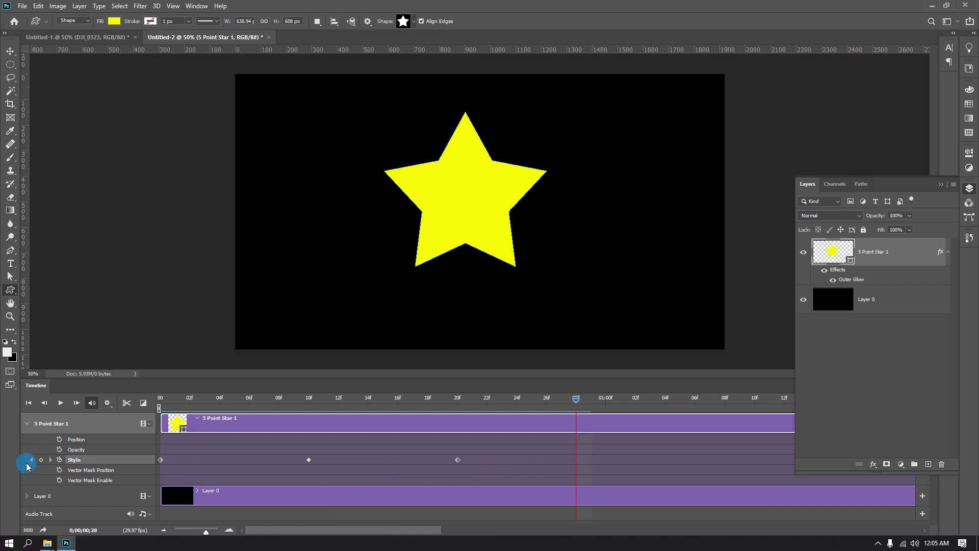
right_click(576, 460)
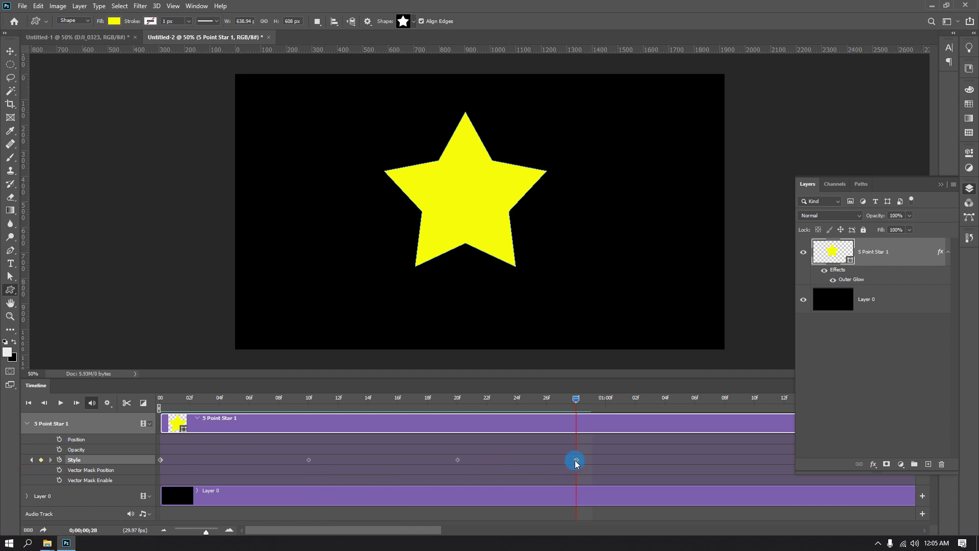
click(590, 482)
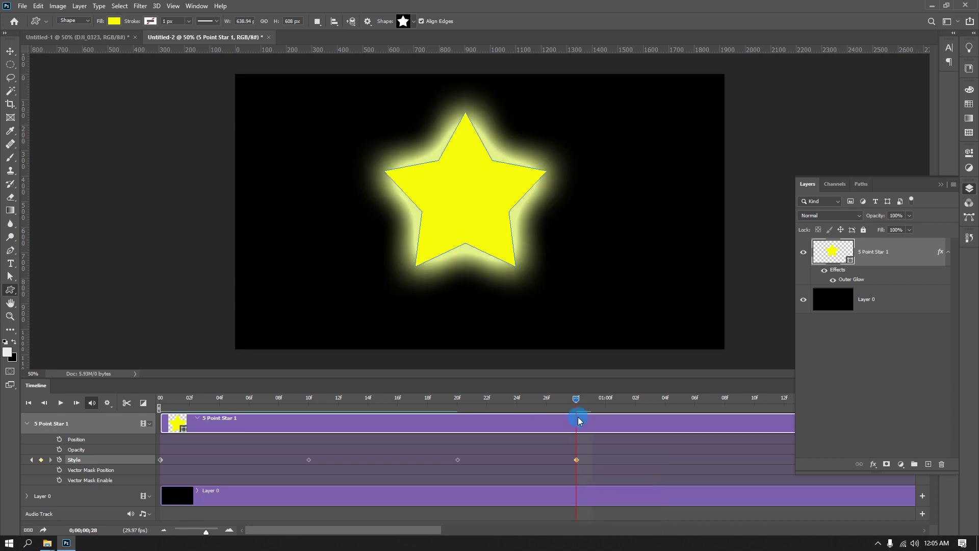
- Play the star's glow animation from the start and reduce the timeline magnification until both complete tracks fit
drag(568, 401, 157, 424)
key(space)
click(293, 435)
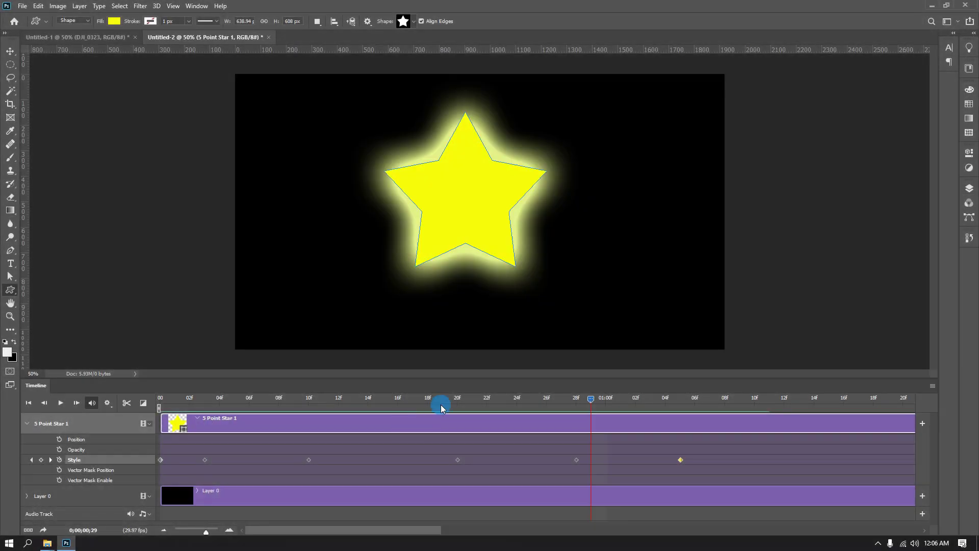
click(437, 457)
drag(207, 531, 195, 536)
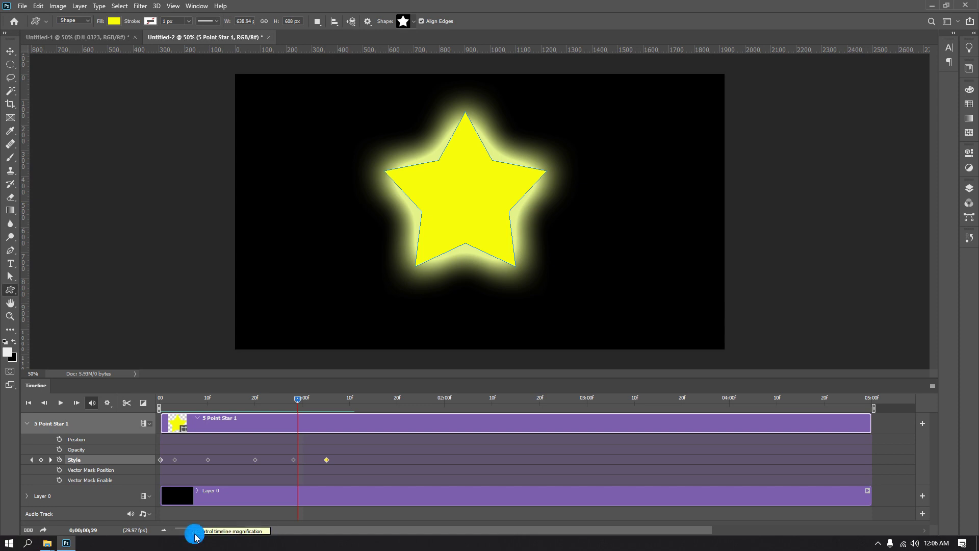
drag(194, 535, 191, 533)
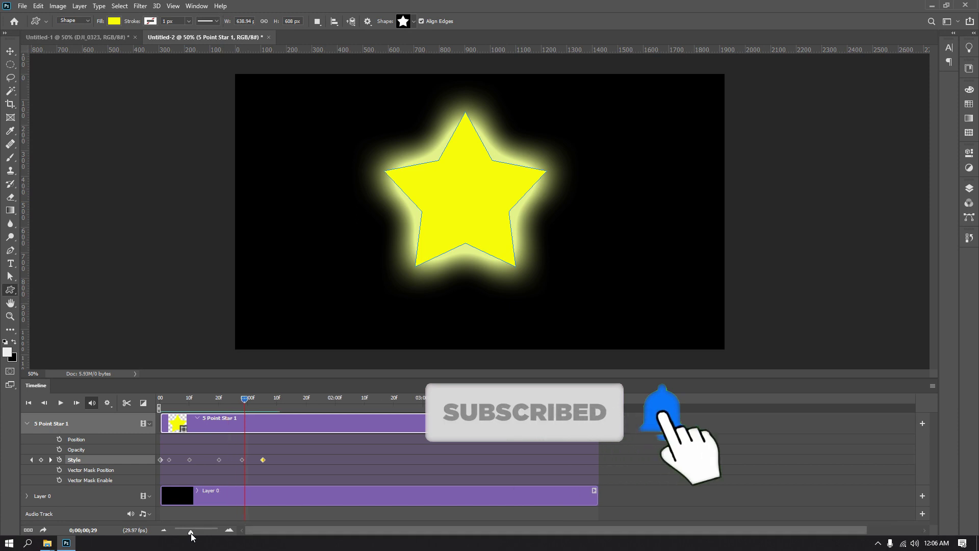